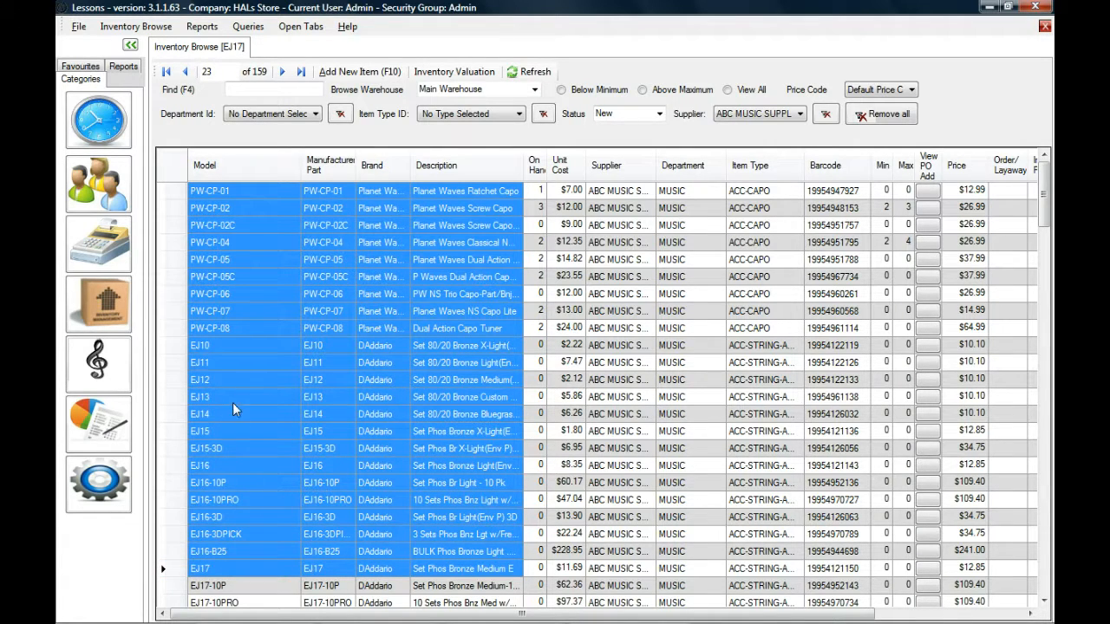
Filter the inventory list to the MUSIC department and the ACC-STRING-ELECTRIC item type, and narrow it with the search text exl12.
{"action": "left_click", "coordinate": [259, 448]}
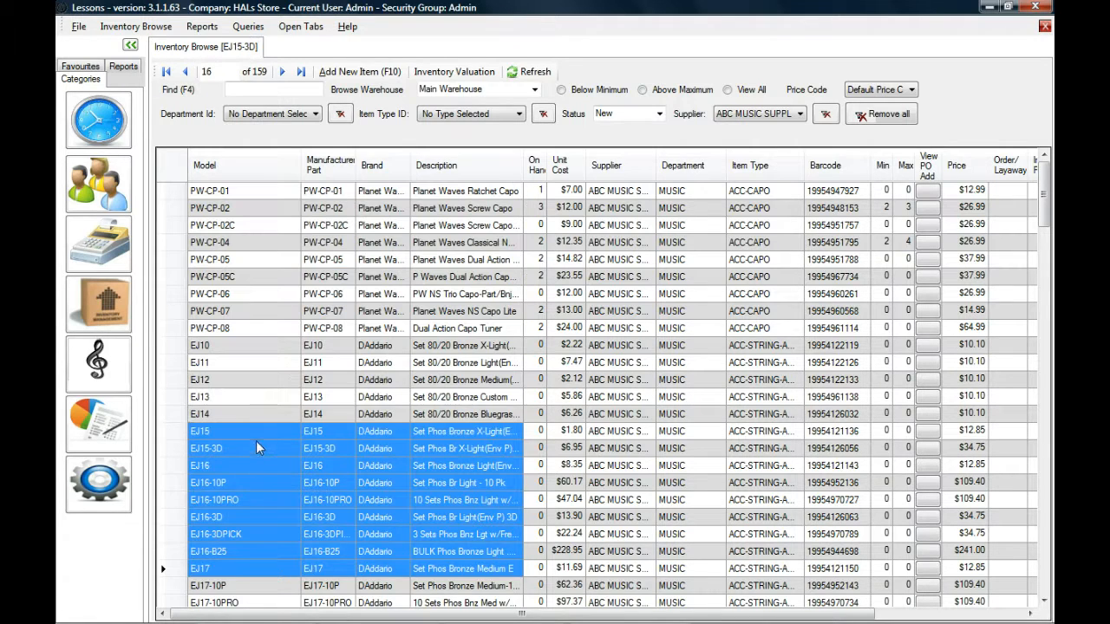
{"action": "left_click", "coordinate": [299, 120]}
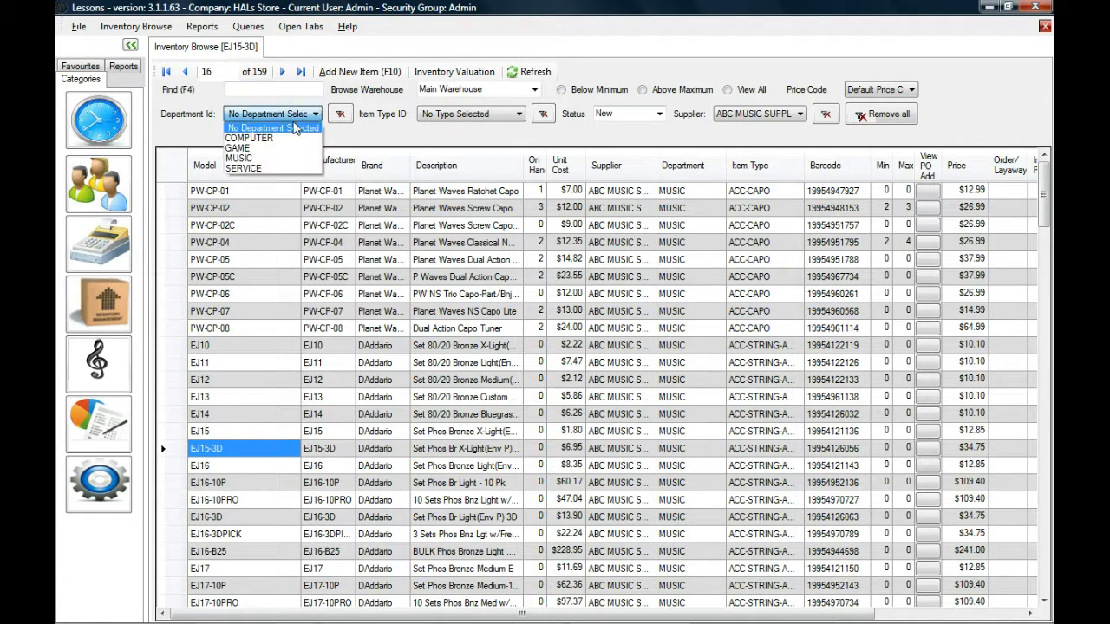
{"action": "left_click", "coordinate": [273, 162]}
{"action": "left_click", "coordinate": [473, 114]}
{"action": "left_click", "coordinate": [494, 168]}
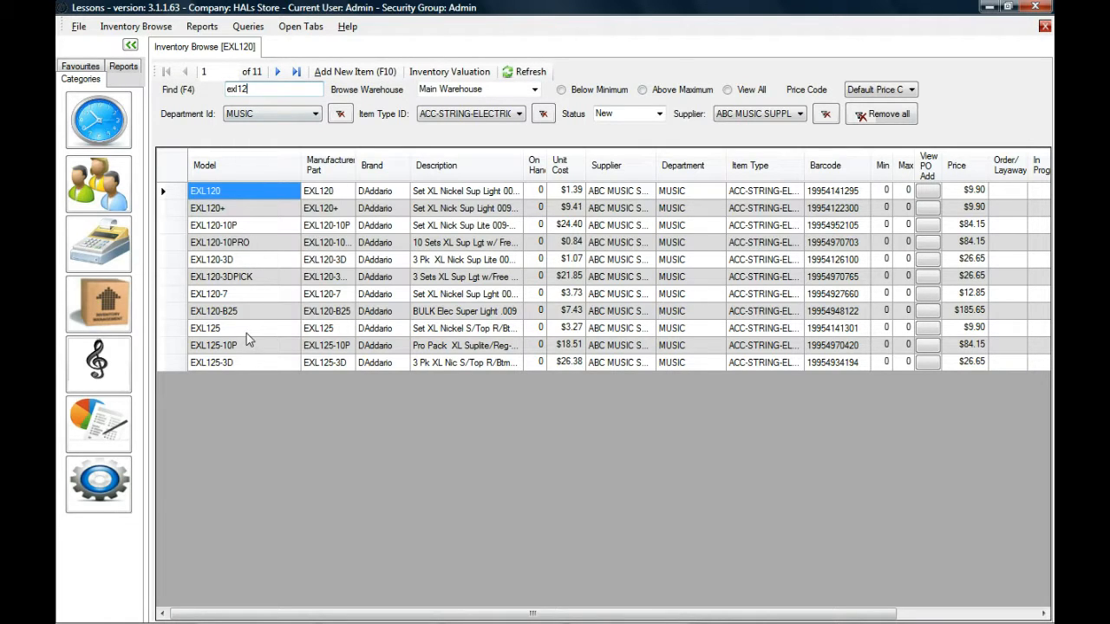
Open the inventory query for item EXL125 from the filtered list.
{"action": "left_click", "coordinate": [247, 335]}
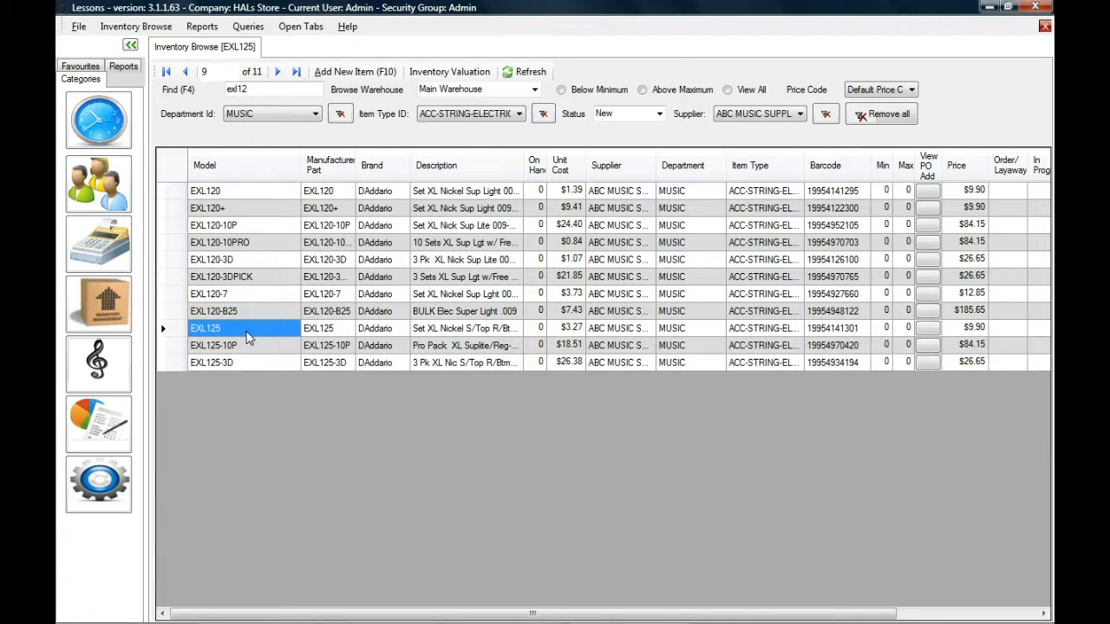
{"action": "right_click", "coordinate": [247, 338]}
{"action": "left_click", "coordinate": [323, 343]}
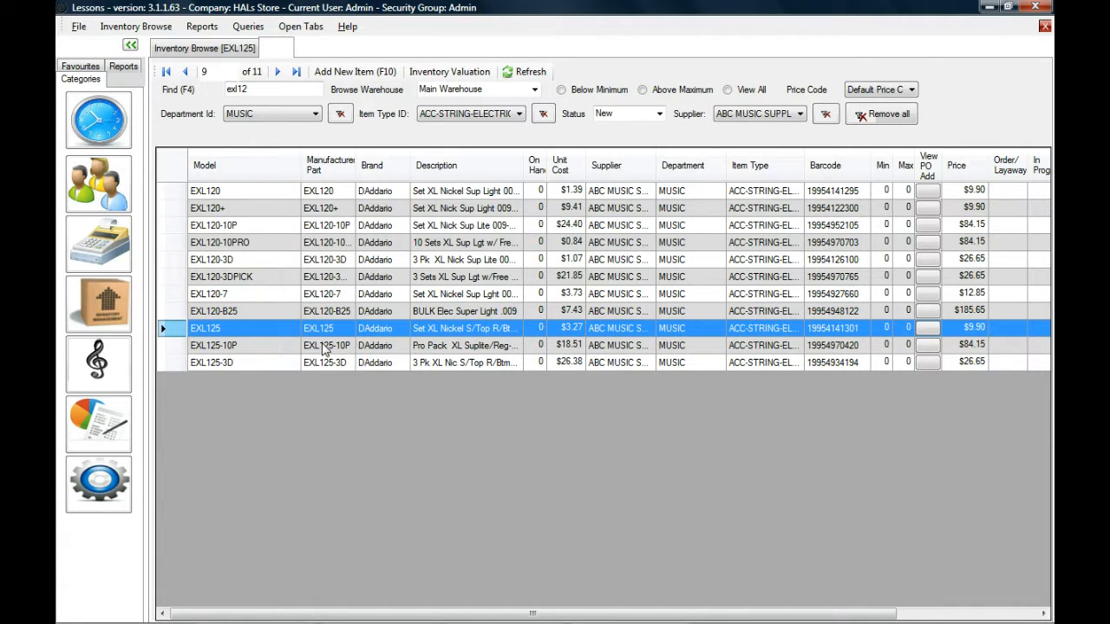
Return to the inventory list and reopen the EXL125 item query directly from its row.
{"action": "left_click", "coordinate": [220, 50]}
{"action": "left_click", "coordinate": [234, 327]}
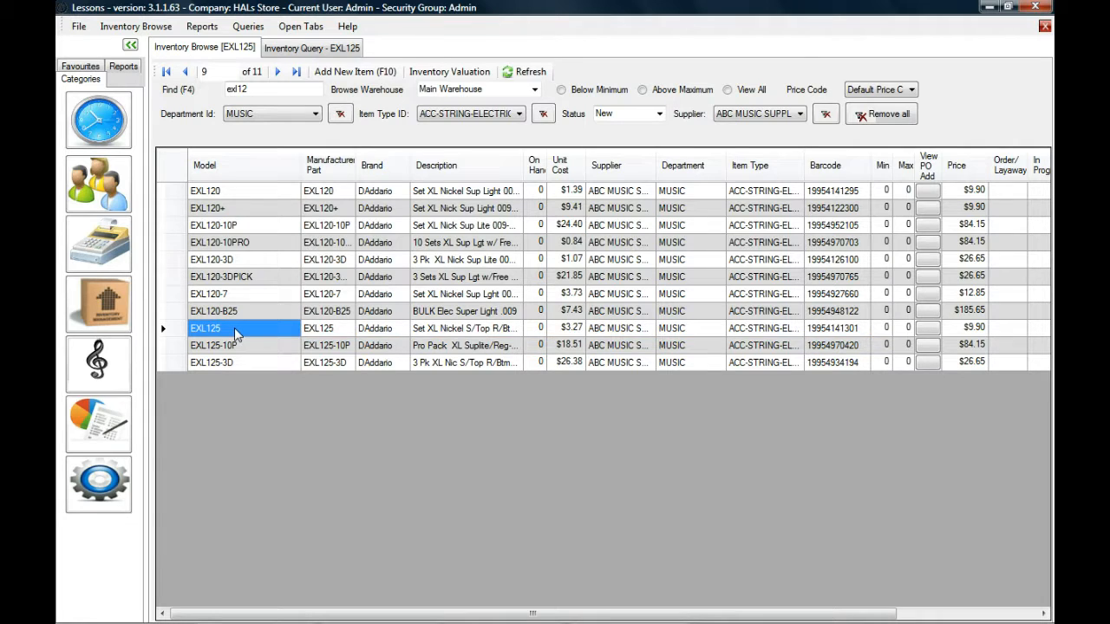
{"action": "double_click", "coordinate": [234, 327]}
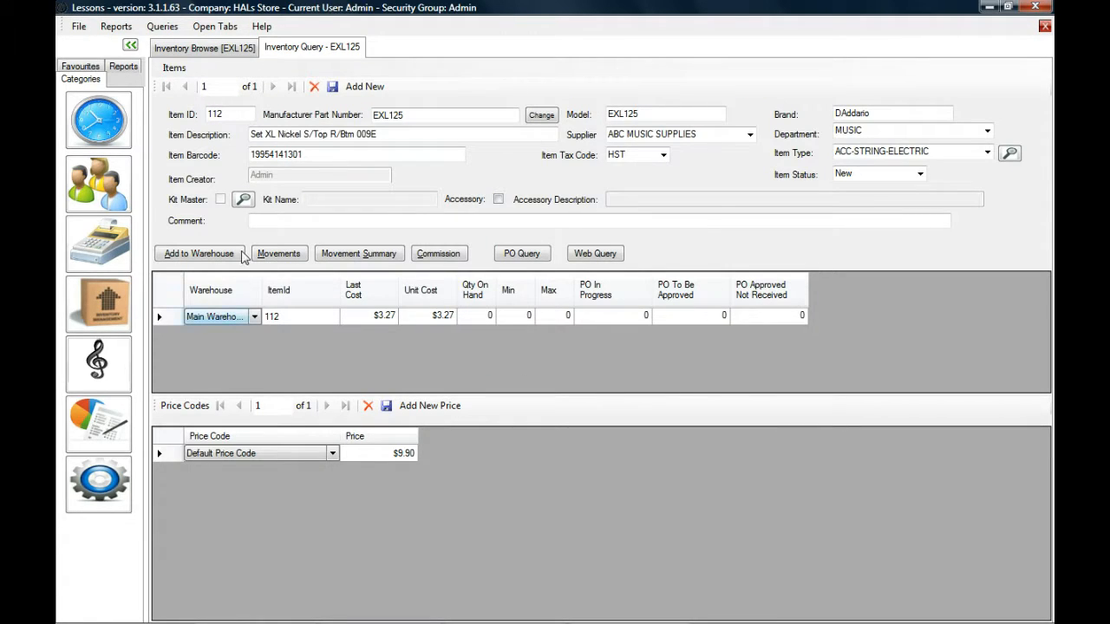
Show the actions available for the EXL125 row in the inventory list, and switch between the list and its item query.
{"action": "left_click", "coordinate": [208, 49]}
{"action": "right_click", "coordinate": [247, 331]}
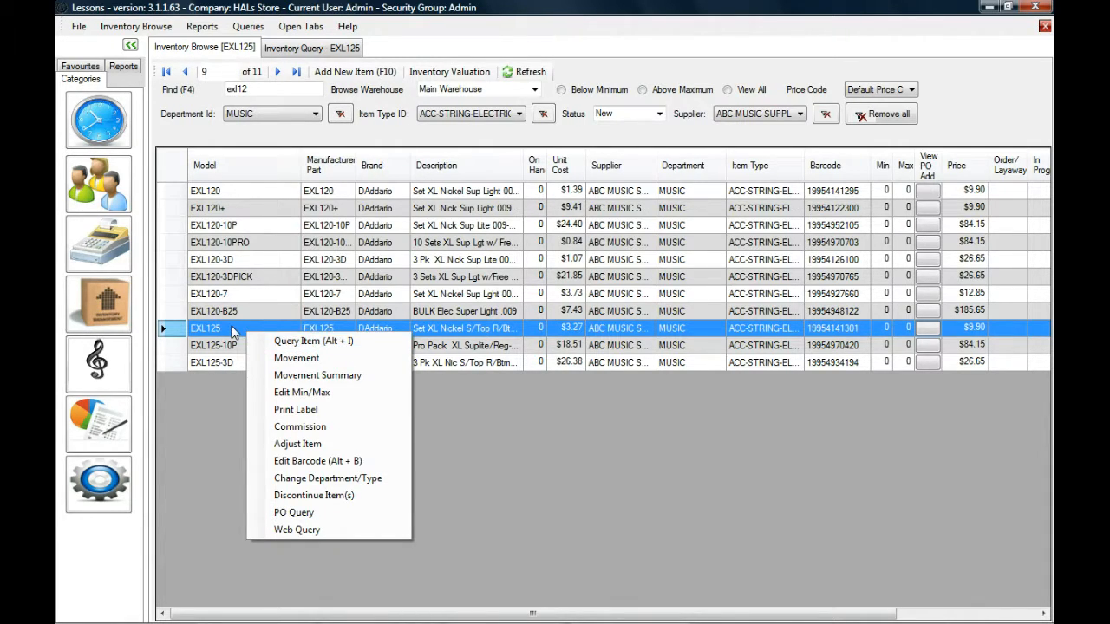
{"action": "key", "text": "alt+i"}
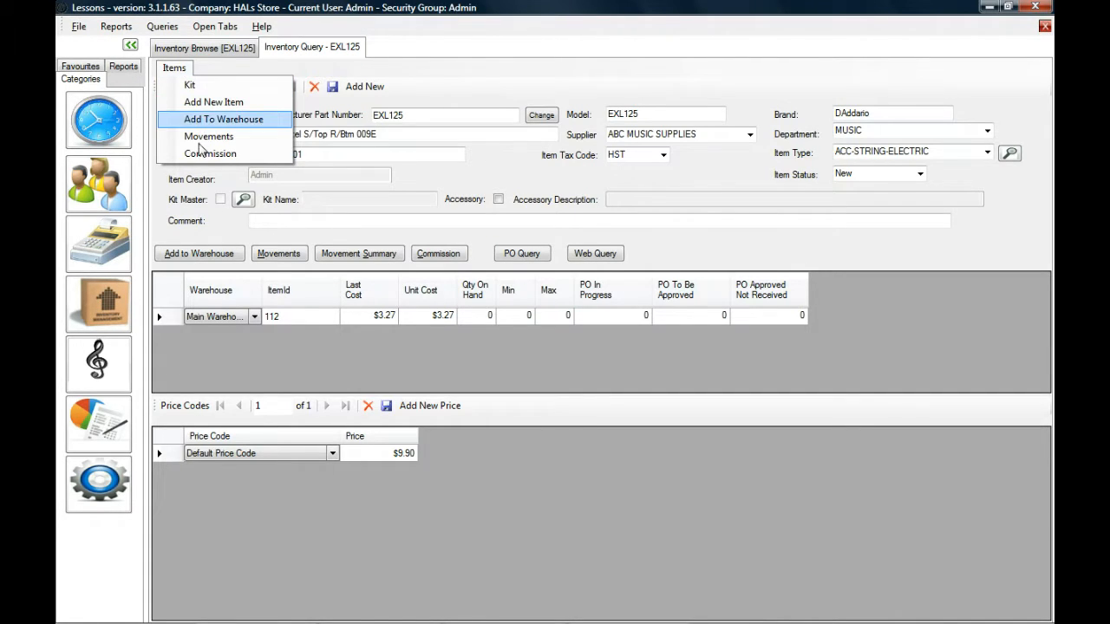
{"action": "left_click", "coordinate": [310, 50]}
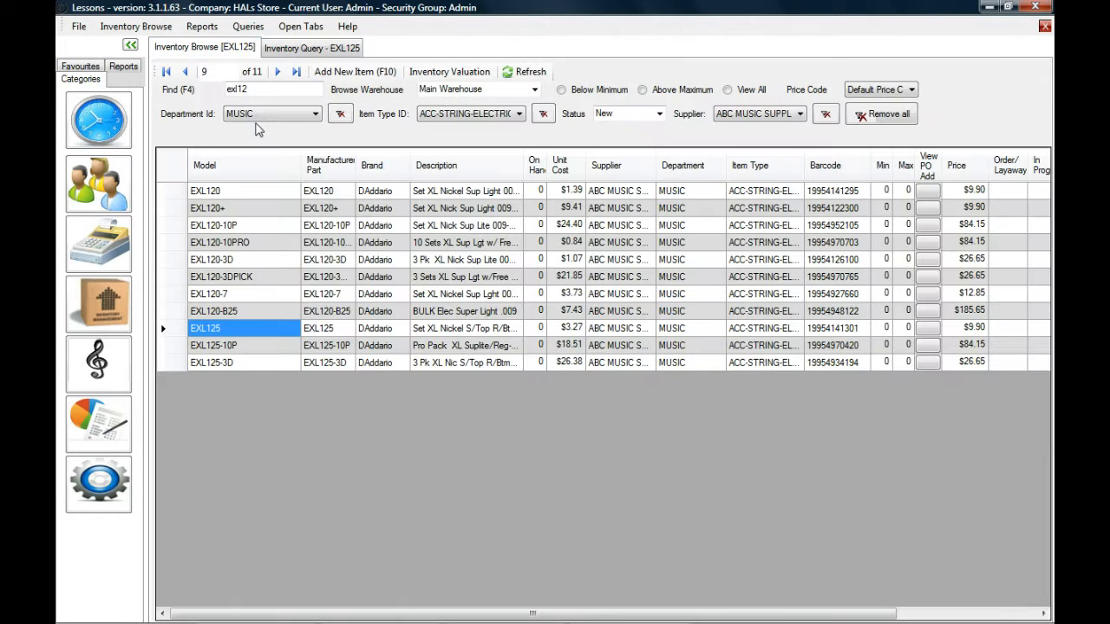
{"action": "left_click", "coordinate": [232, 50]}
{"action": "key", "text": "ctrl+Tab"}
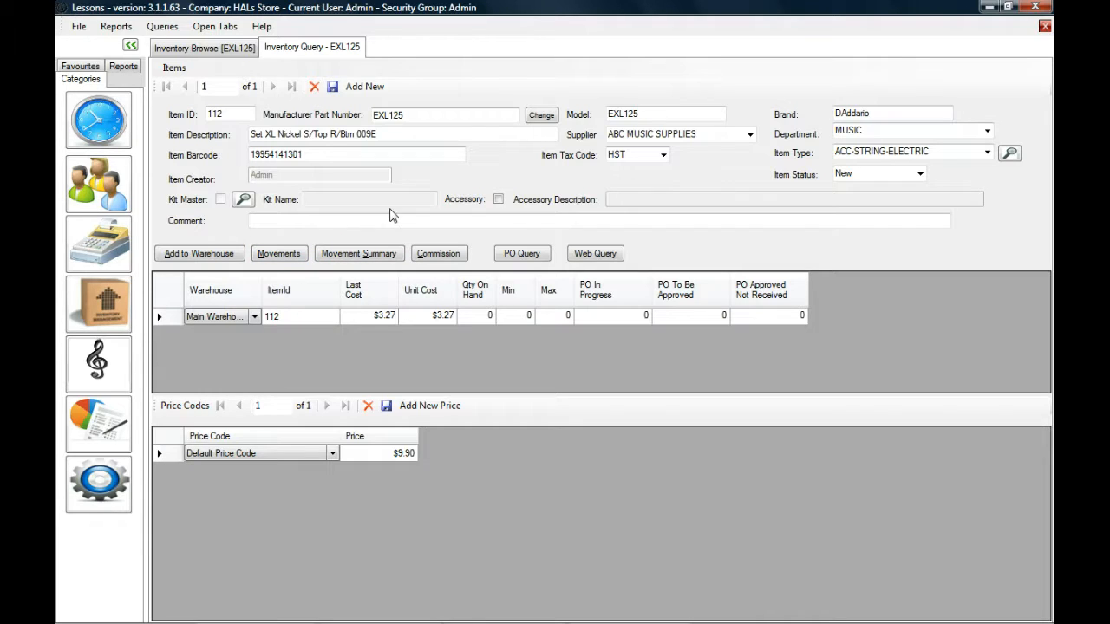
Examine the item ID, manufacturer part number, model, brand and description fields of EXL125.
{"action": "double_click", "coordinate": [217, 114]}
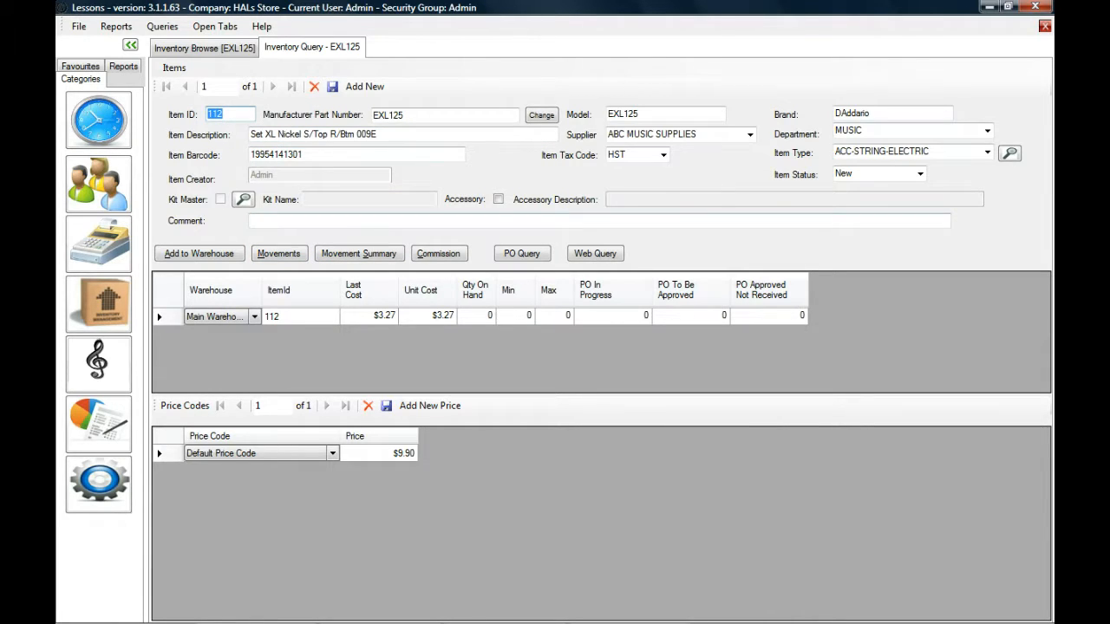
{"action": "key", "text": "Tab"}
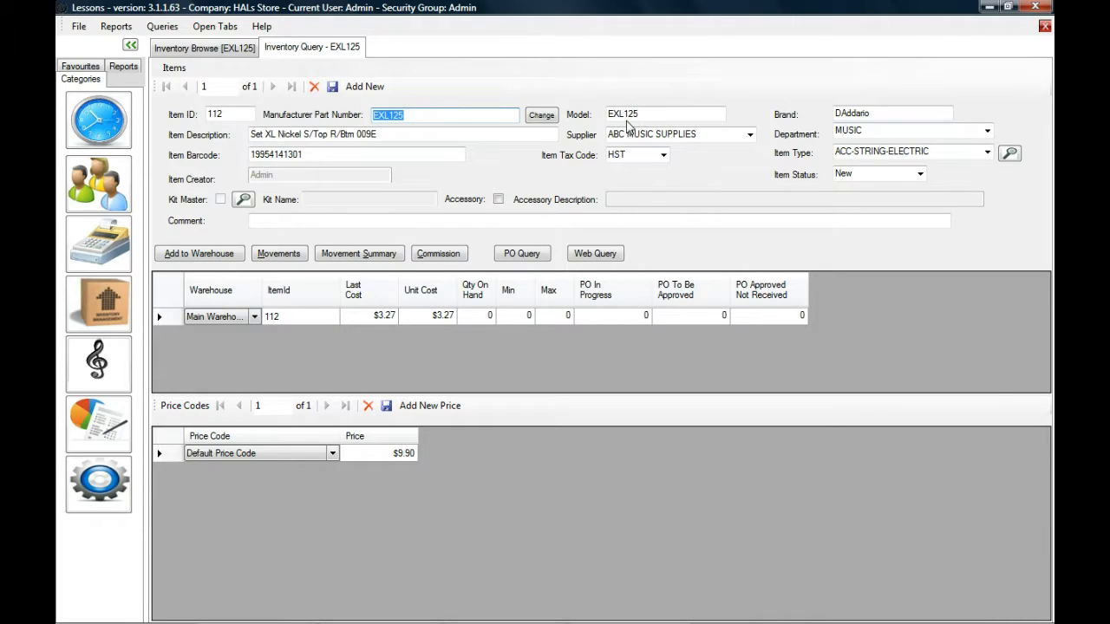
{"action": "key", "text": "Tab"}
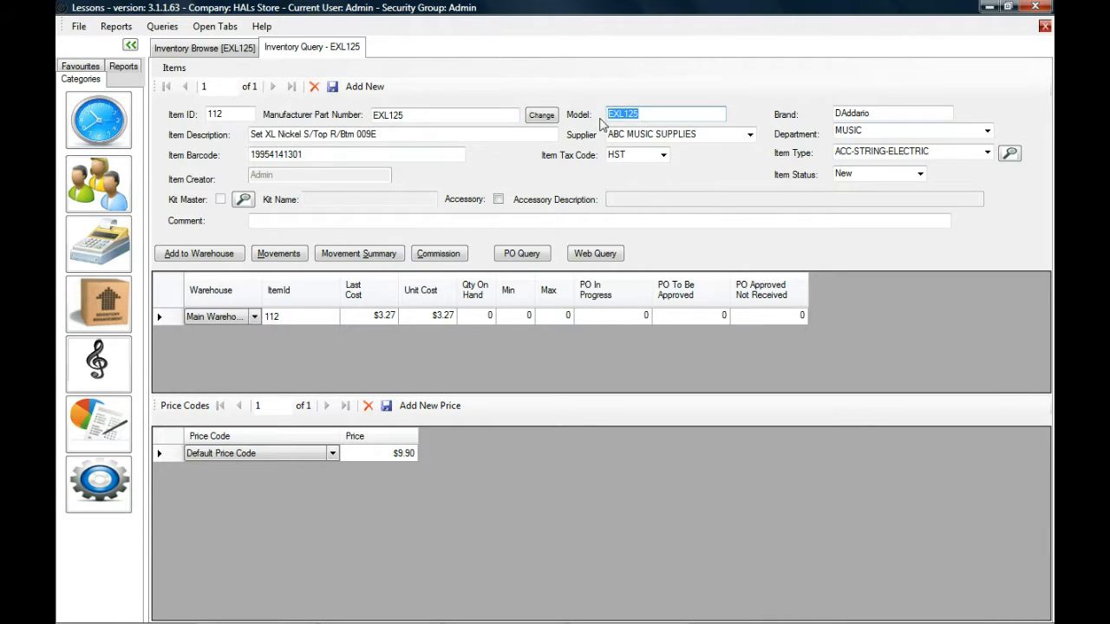
{"action": "double_click", "coordinate": [893, 112]}
{"action": "left_click_drag", "start_coordinate": [391, 135], "coordinate": [226, 134]}
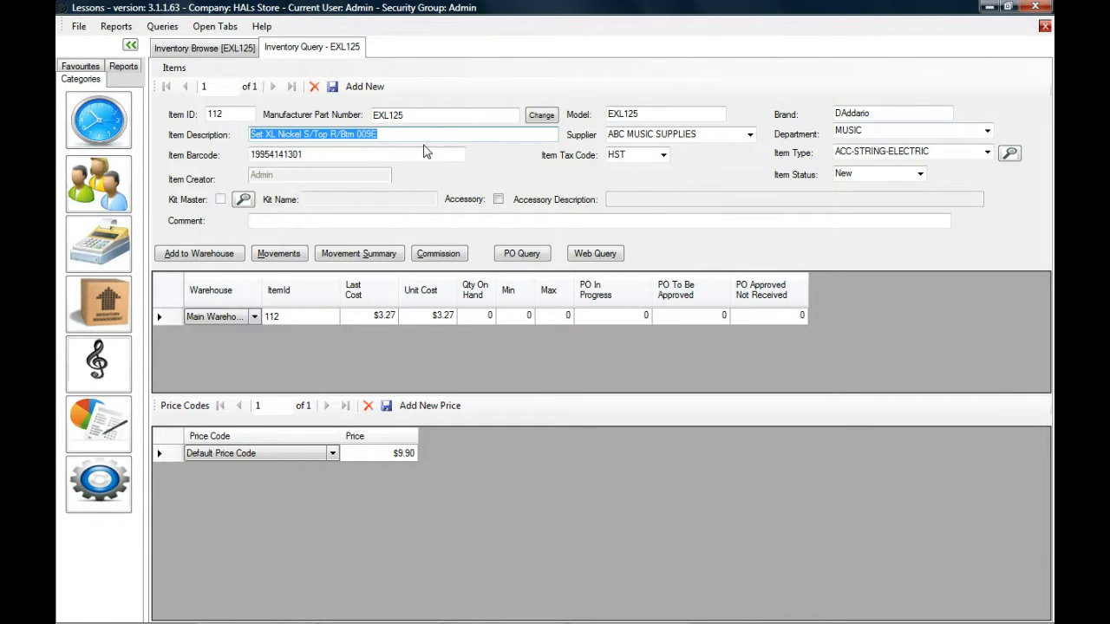
{"action": "left_click_drag", "start_coordinate": [414, 115], "coordinate": [214, 139]}
Review the available item types, item statuses and item tax codes for EXL125, leaving each selection as it is.
{"action": "left_click", "coordinate": [987, 152]}
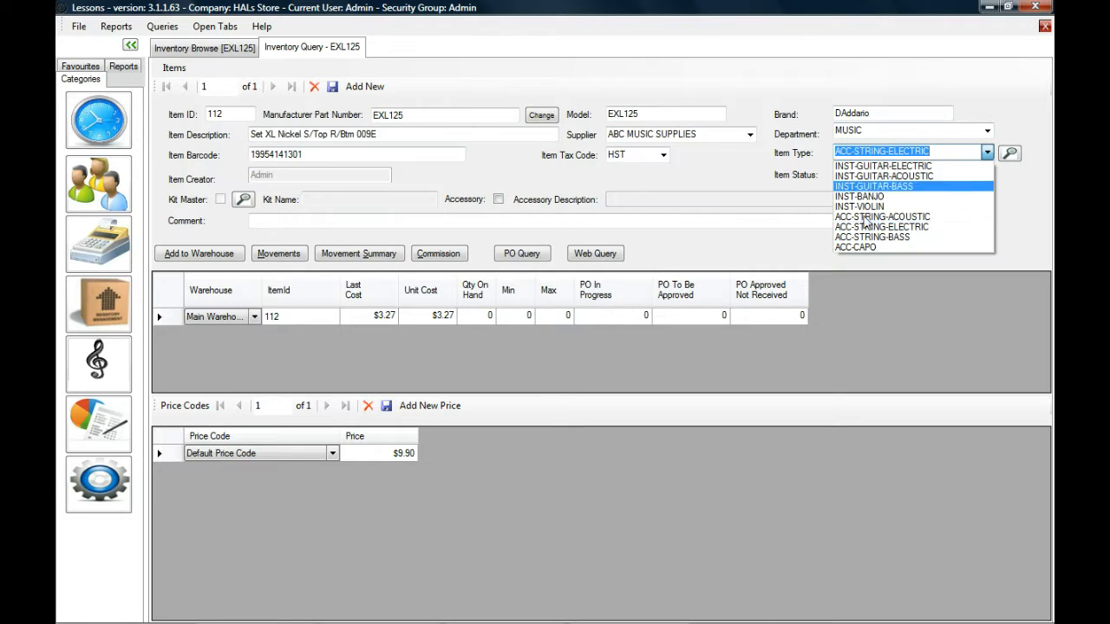
{"action": "left_click", "coordinate": [999, 89]}
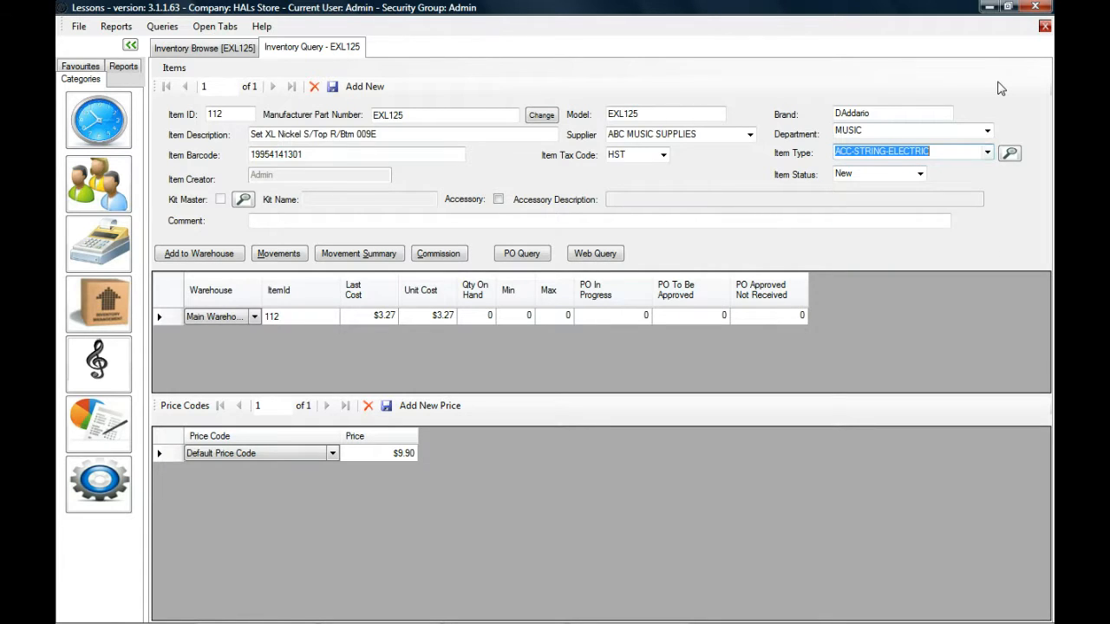
{"action": "left_click", "coordinate": [920, 174]}
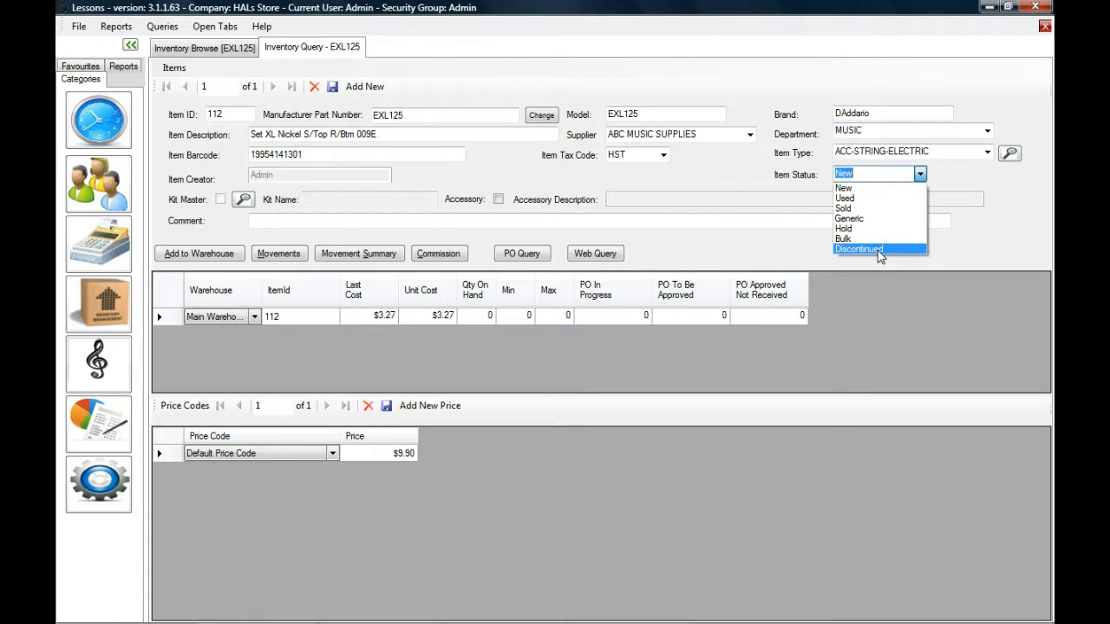
{"action": "left_click", "coordinate": [753, 190]}
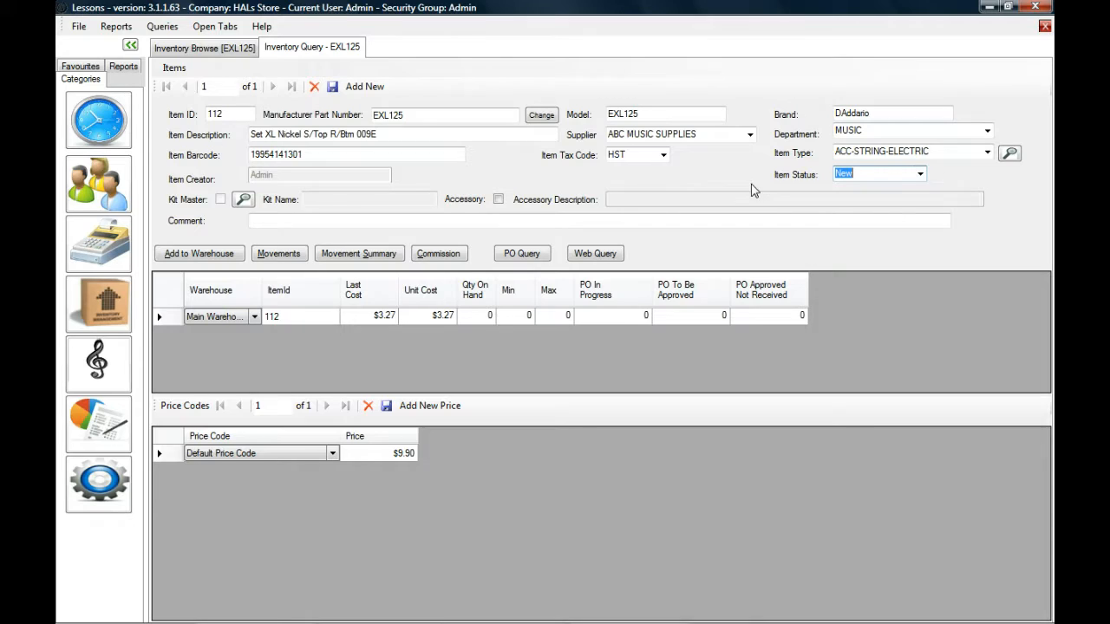
{"action": "left_click", "coordinate": [662, 154]}
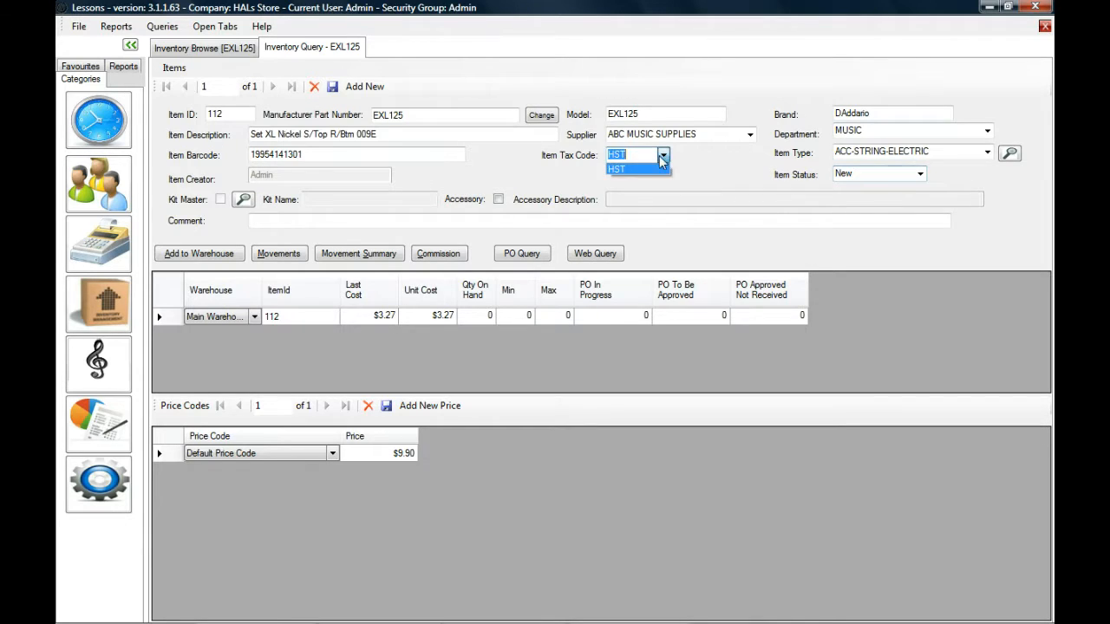
{"action": "left_click", "coordinate": [595, 183]}
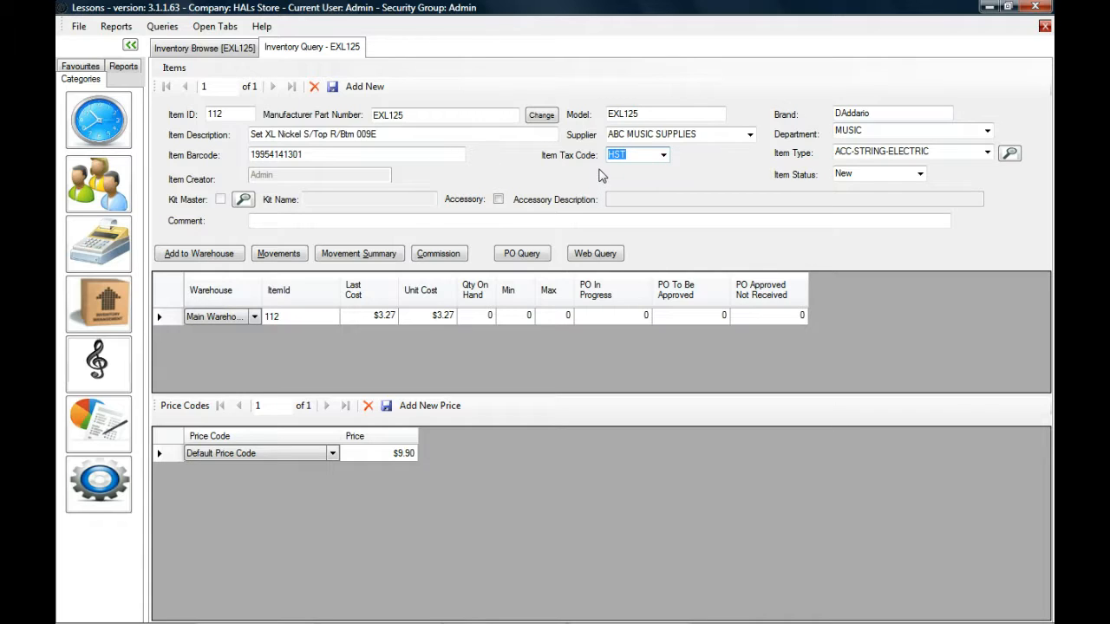
{"action": "left_click_drag", "start_coordinate": [307, 155], "coordinate": [207, 162]}
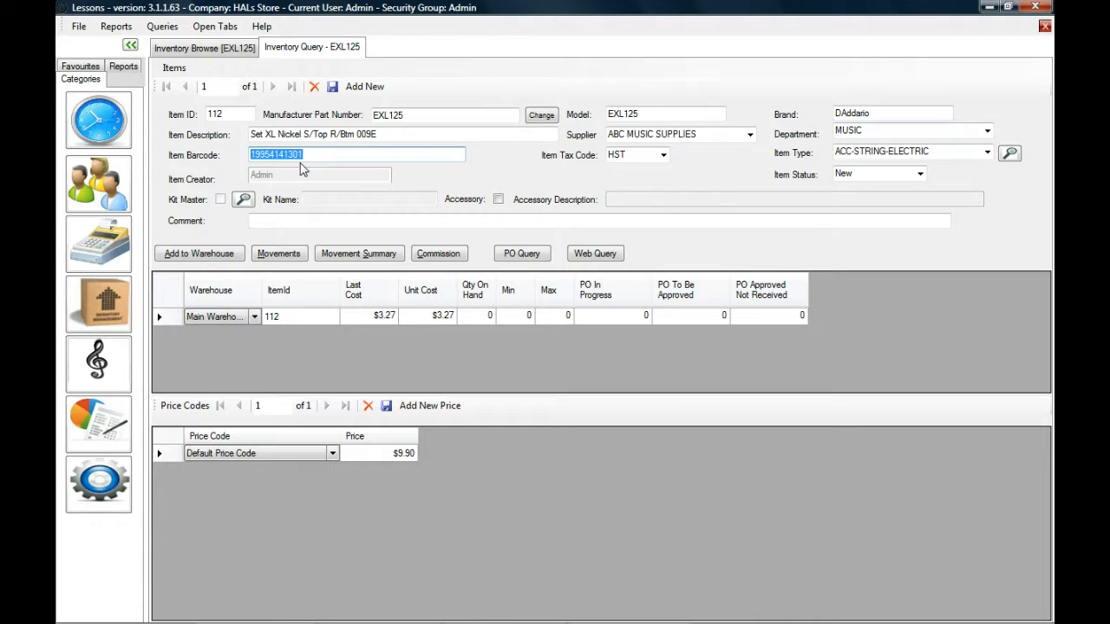
{"action": "left_click", "coordinate": [333, 156]}
{"action": "left_click_drag", "start_coordinate": [303, 155], "coordinate": [252, 187]}
{"action": "left_click", "coordinate": [305, 154]}
{"action": "type", "text": "0"}
{"action": "key", "text": "BackSpace"}
{"action": "left_click_drag", "start_coordinate": [303, 155], "coordinate": [224, 156]}
{"action": "type", "text": "019954141301"}
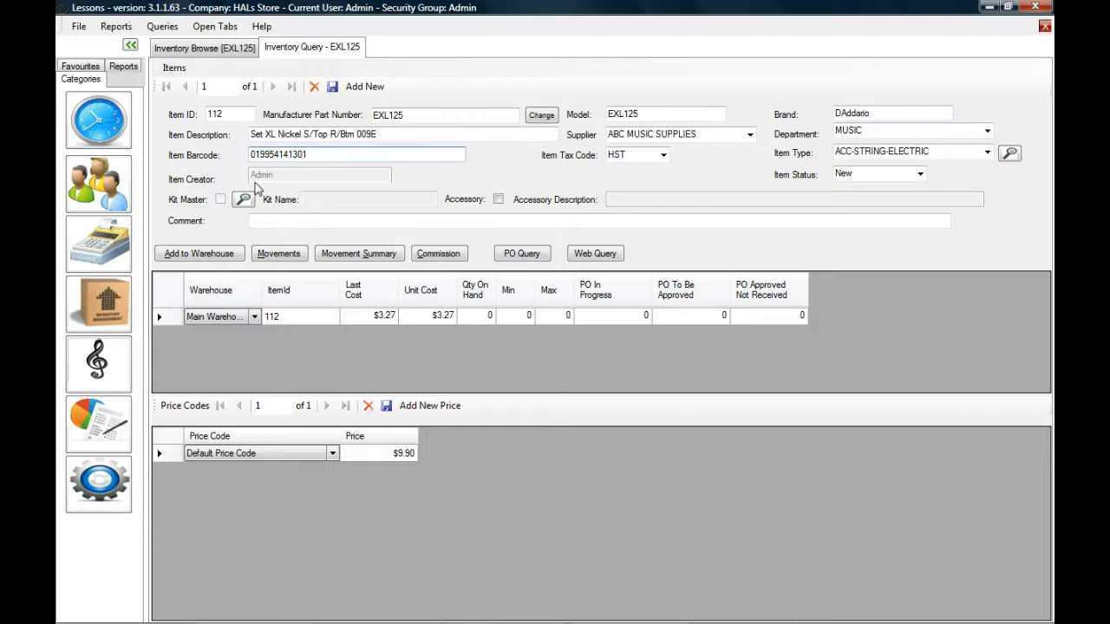
{"action": "left_click", "coordinate": [332, 87]}
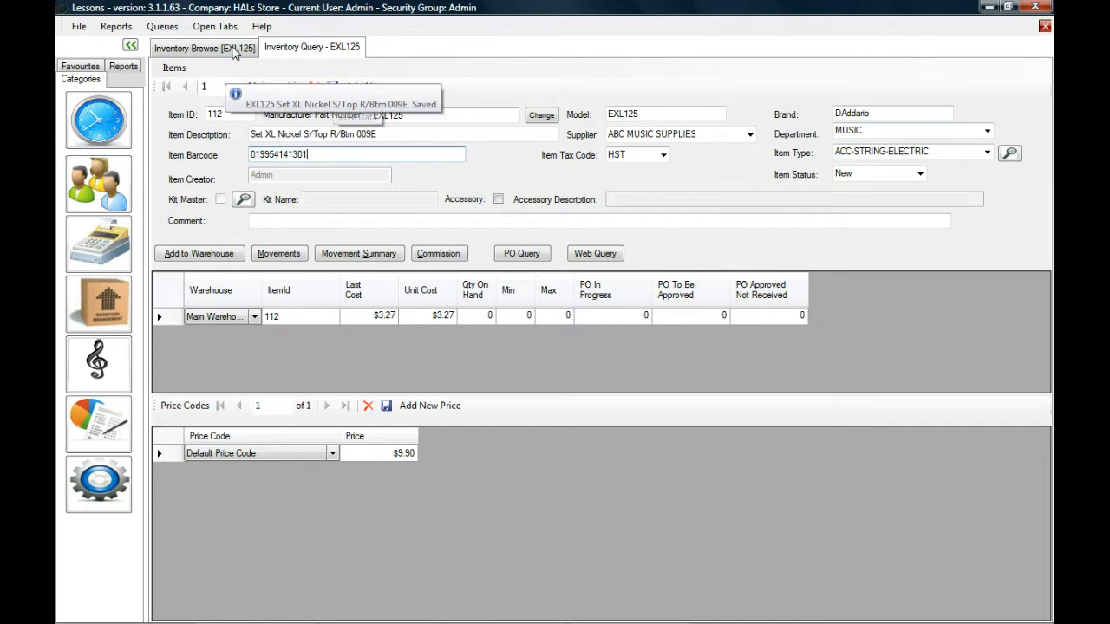
Search the inventory list for exl125 to check the item's barcode.
{"action": "left_click", "coordinate": [227, 54]}
{"action": "key", "text": "F4"}
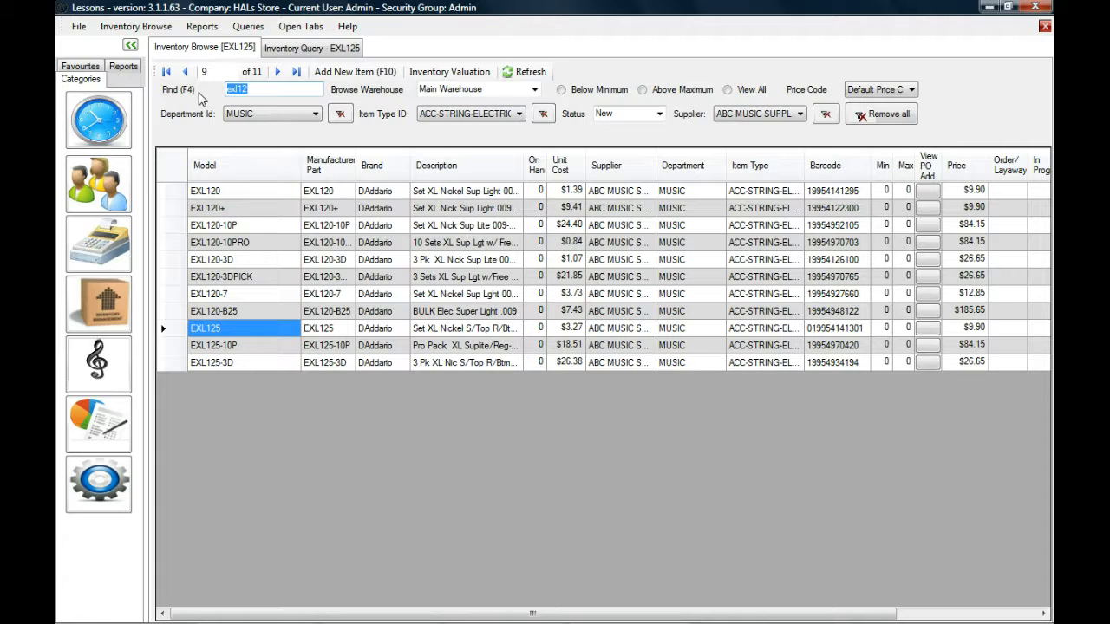
{"action": "type", "text": "exl125"}
{"action": "key", "text": "Return"}
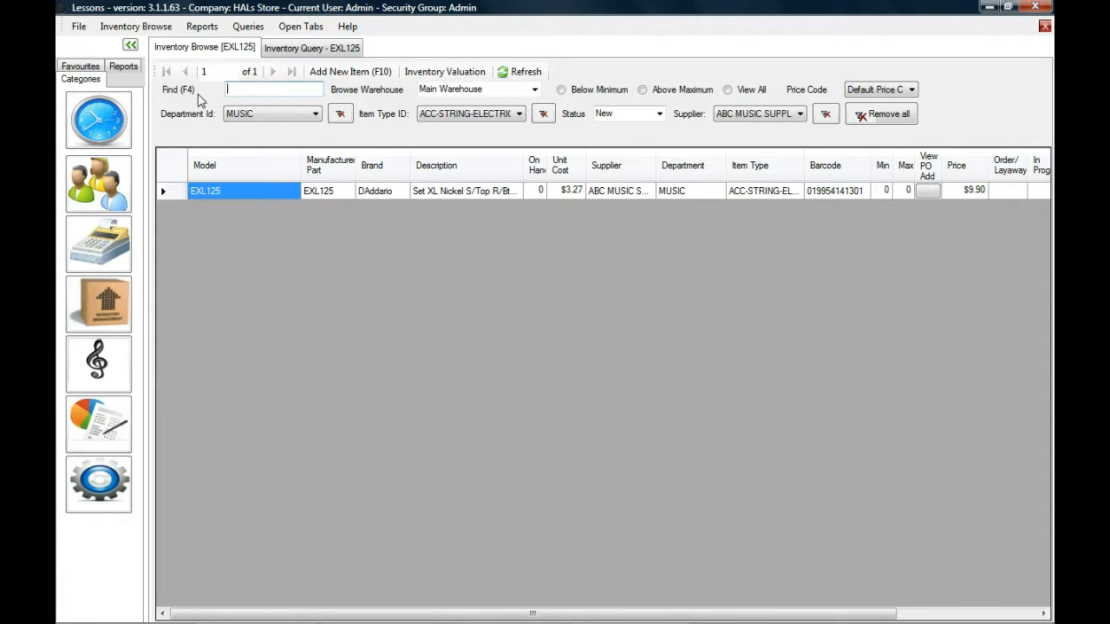
Start a counter sale with Admin as salesperson, enter the user password, and add item EXL125 to the invoice.
{"action": "left_click", "coordinate": [108, 243]}
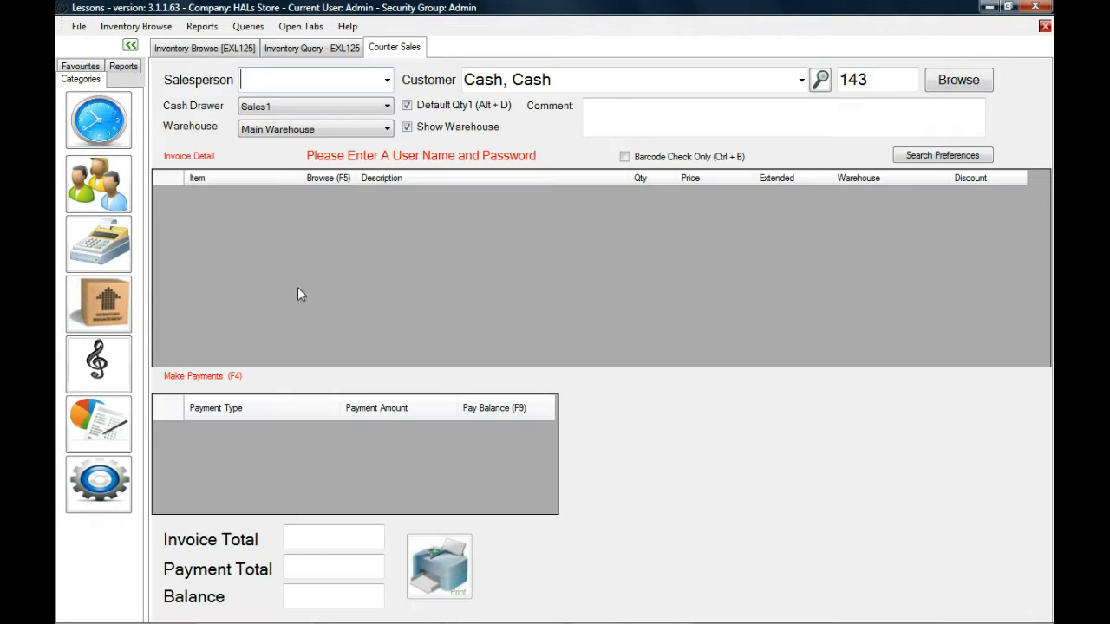
{"action": "type", "text": "********"}
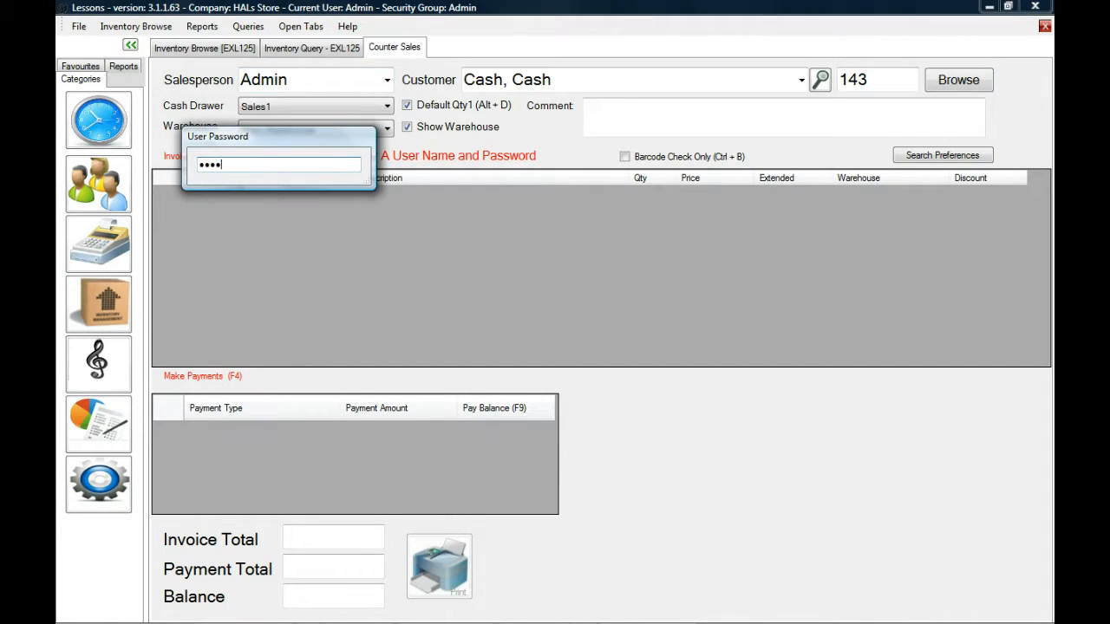
{"action": "key", "text": "Return"}
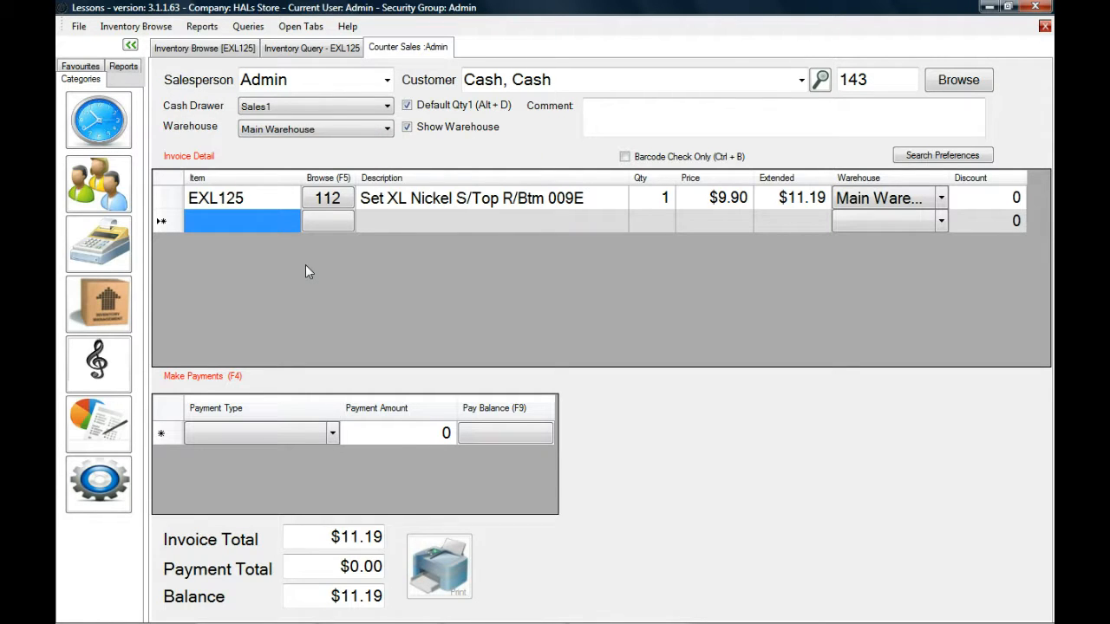
In the EXL125 item query, enter the comment "Price increase coming, increase price to $11.90 in March 2014" and save the item.
{"action": "left_click", "coordinate": [304, 51]}
{"action": "left_click", "coordinate": [309, 154]}
{"action": "left_click_drag", "start_coordinate": [309, 155], "coordinate": [232, 156]}
{"action": "left_click", "coordinate": [334, 91]}
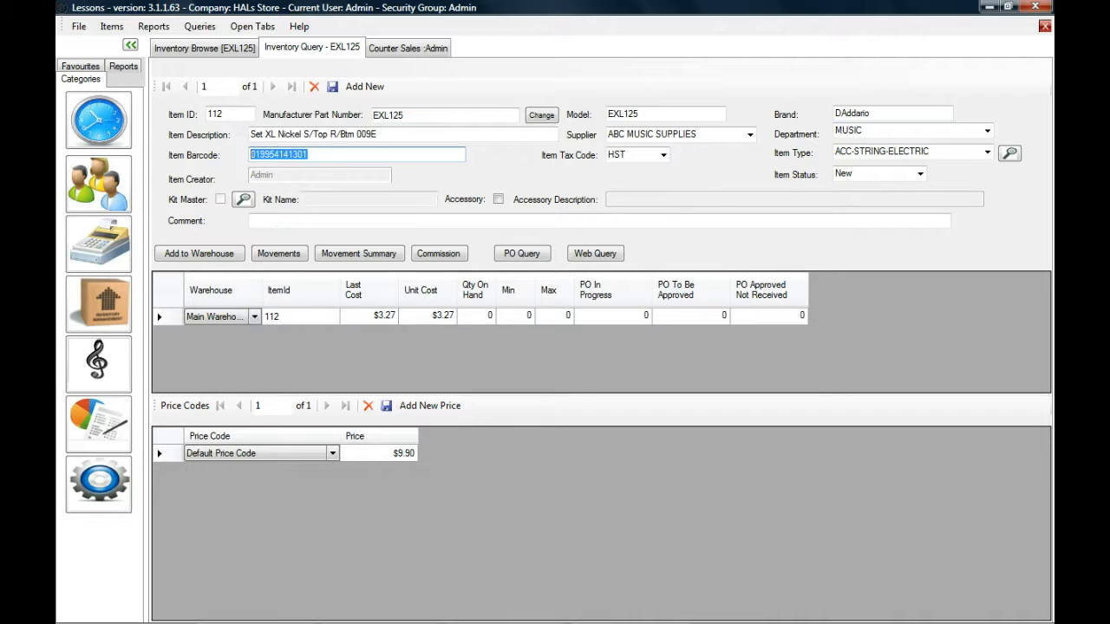
{"action": "left_click", "coordinate": [279, 220]}
{"action": "type", "text": "Price increase coming, increase price to $11.90 in March 2014"}
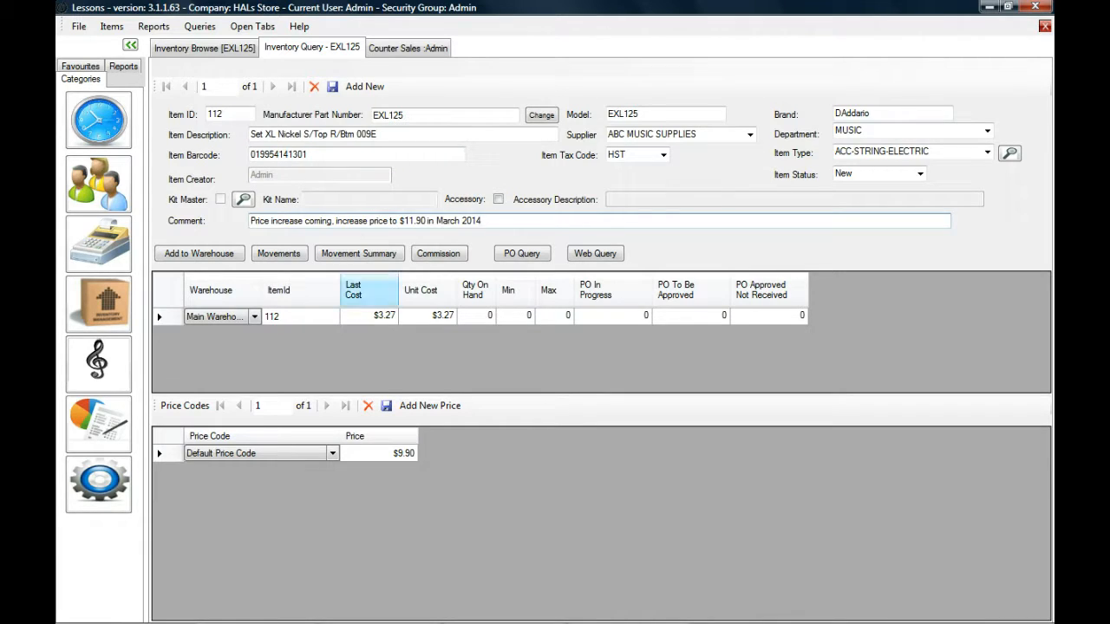
{"action": "left_click", "coordinate": [332, 86]}
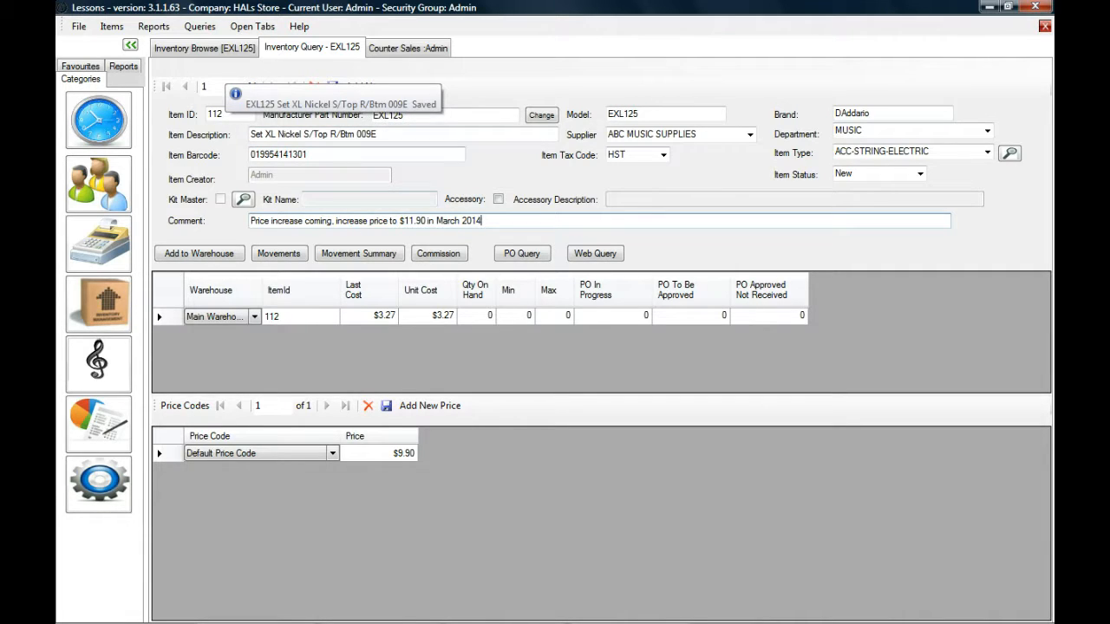
{"action": "left_click_drag", "start_coordinate": [483, 221], "coordinate": [227, 232]}
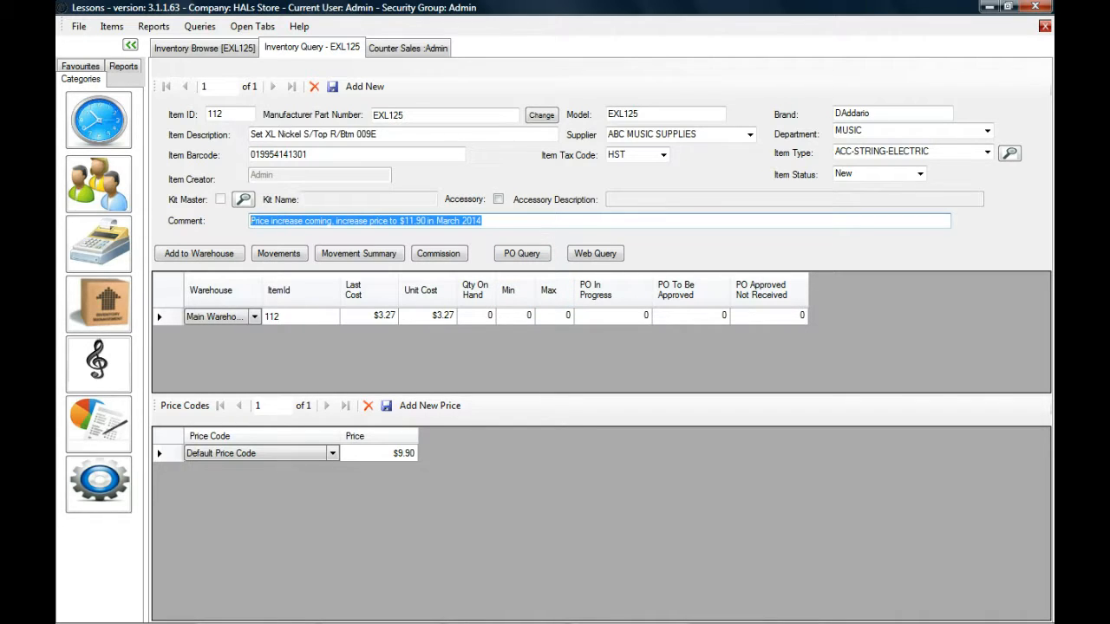
{"action": "left_click", "coordinate": [484, 221]}
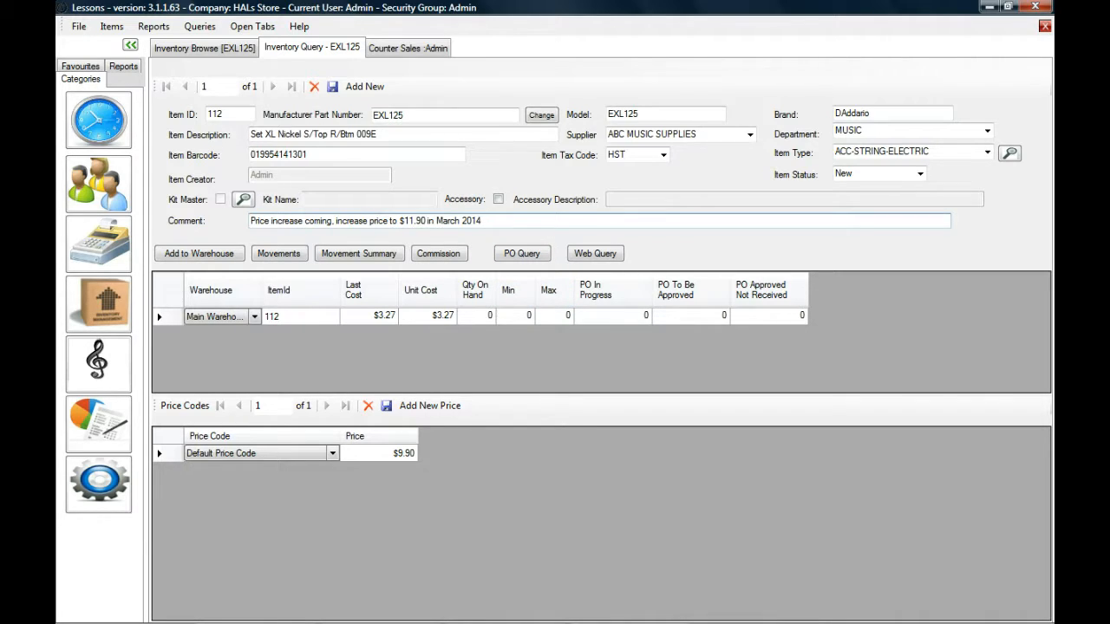
Open the kit details of EXL125, mark the item as a kit master and close the details.
{"action": "left_click_drag", "start_coordinate": [478, 222], "coordinate": [231, 226]}
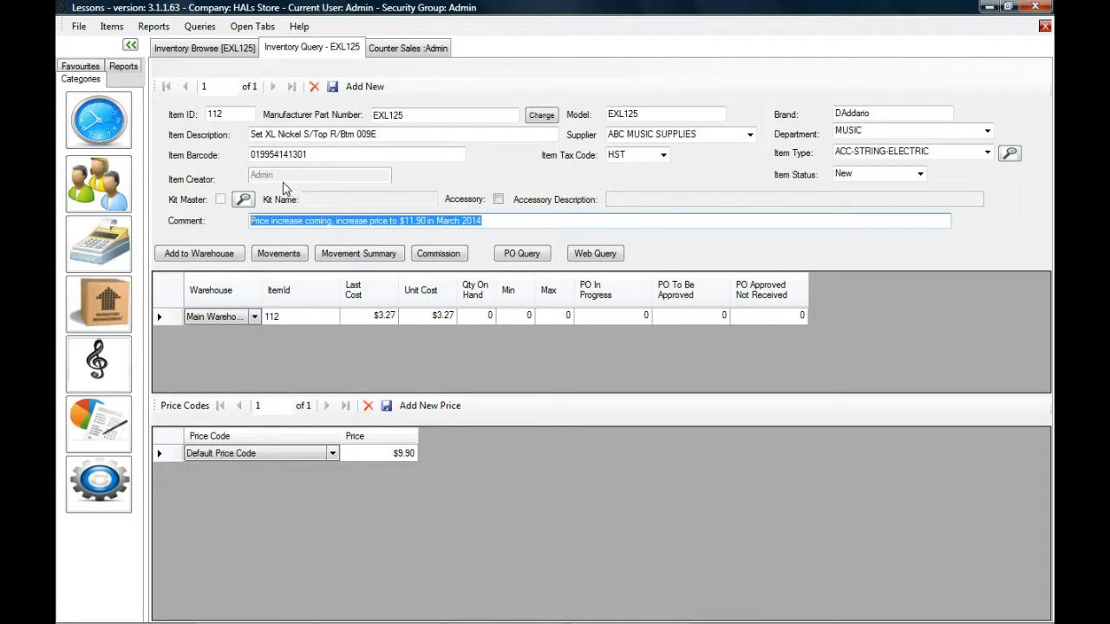
{"action": "left_click", "coordinate": [244, 201]}
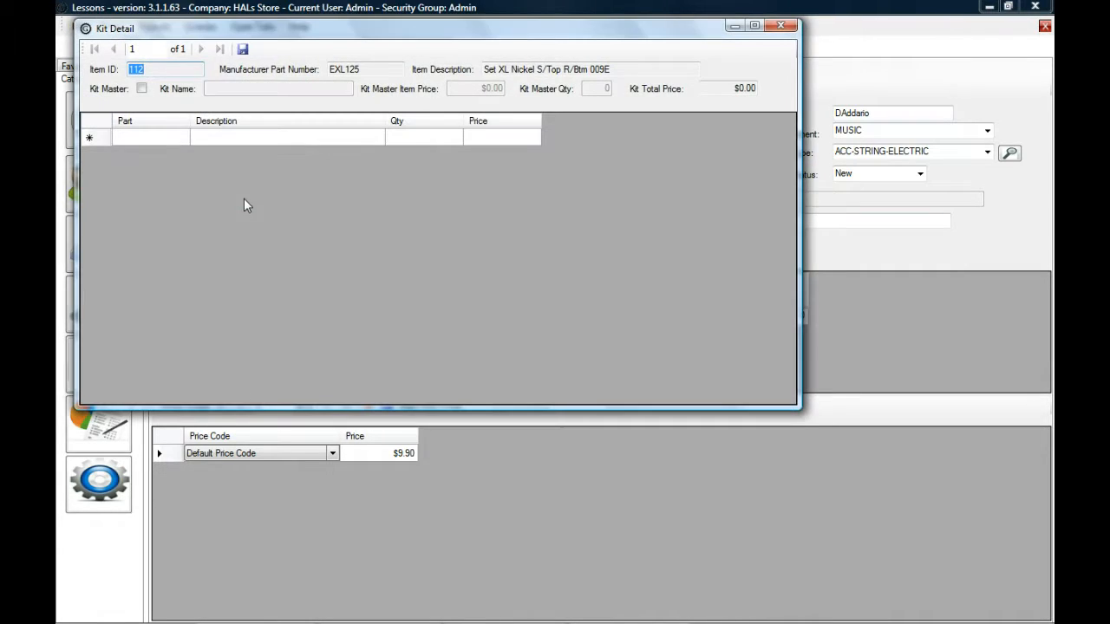
{"action": "left_click", "coordinate": [141, 88]}
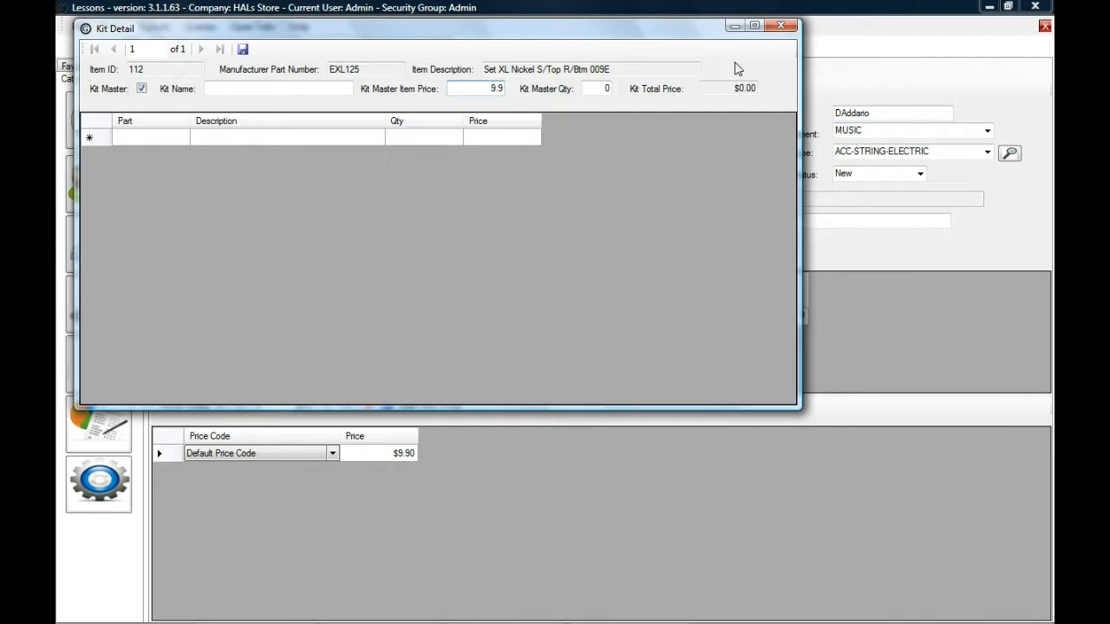
{"action": "left_click", "coordinate": [781, 27]}
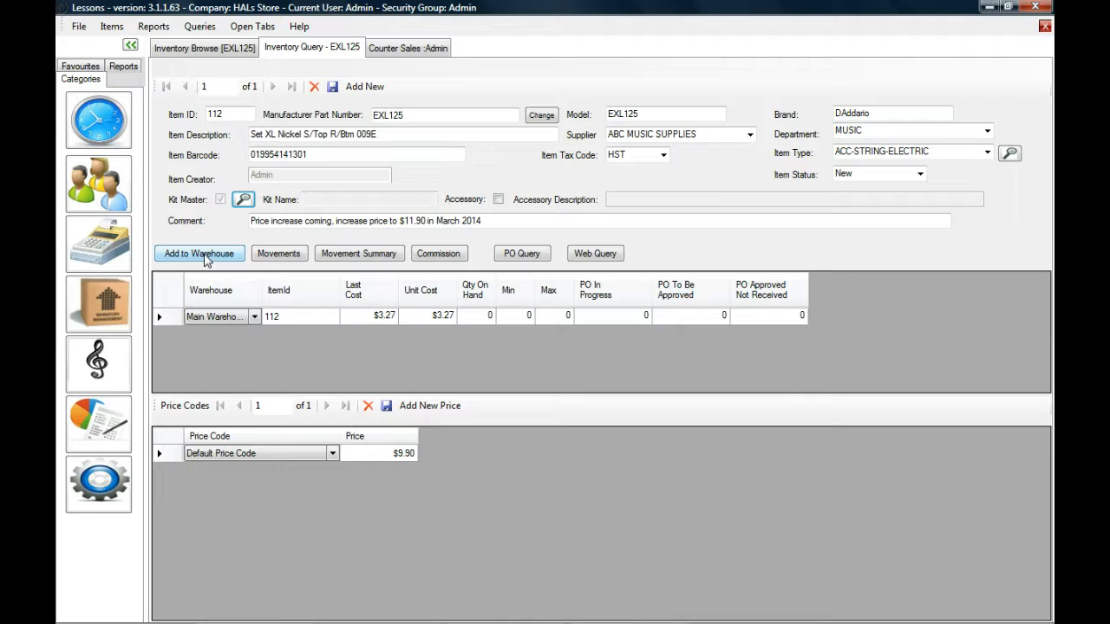
Review the stock movements of EXL125 and its inventory commission setup, closing each window after viewing.
{"action": "left_click", "coordinate": [278, 253]}
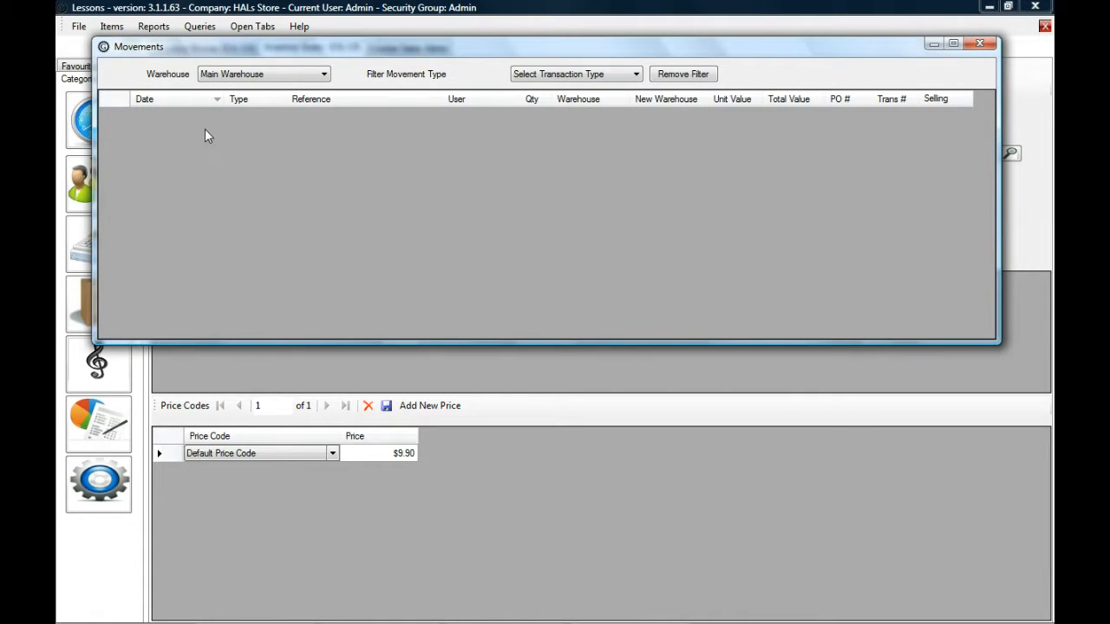
{"action": "left_click", "coordinate": [980, 44]}
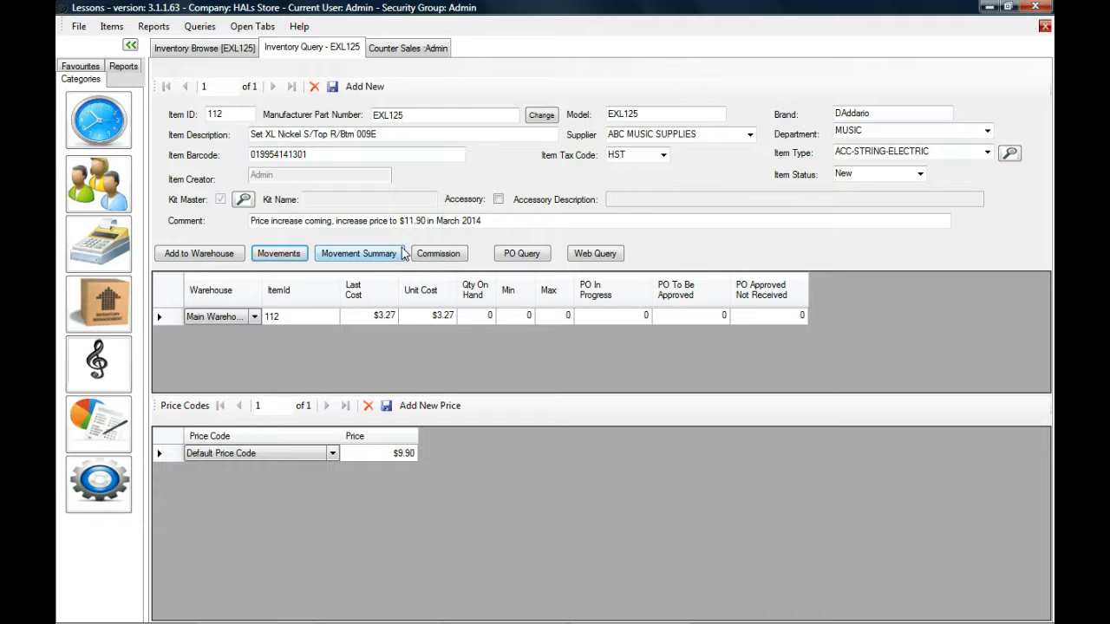
{"action": "left_click", "coordinate": [448, 255]}
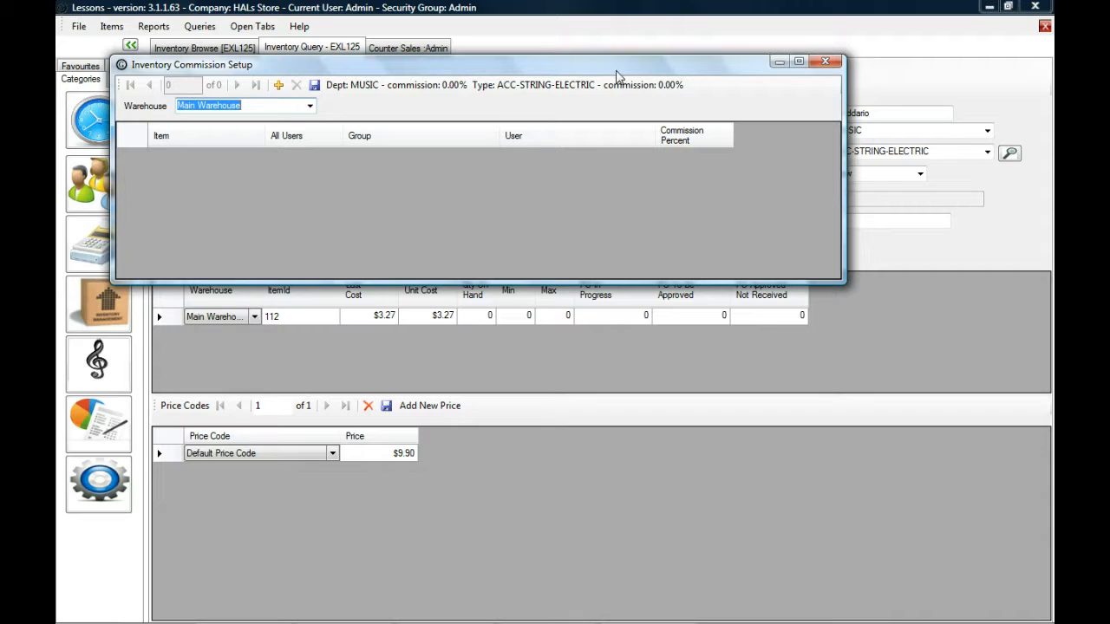
{"action": "left_click", "coordinate": [825, 62]}
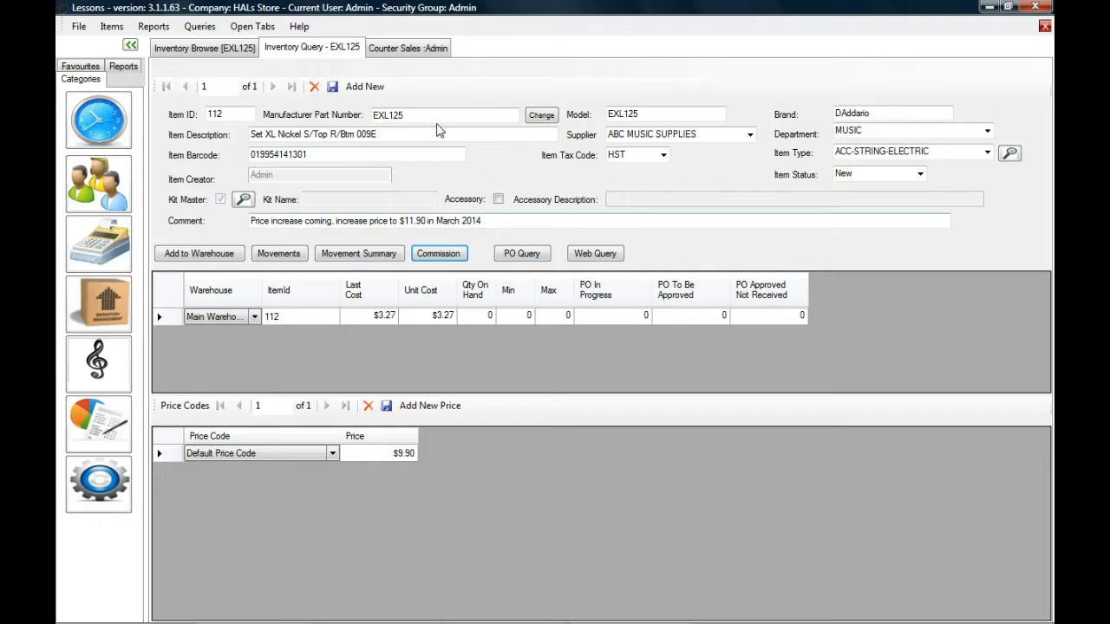
{"action": "left_click_drag", "start_coordinate": [494, 115], "coordinate": [372, 115]}
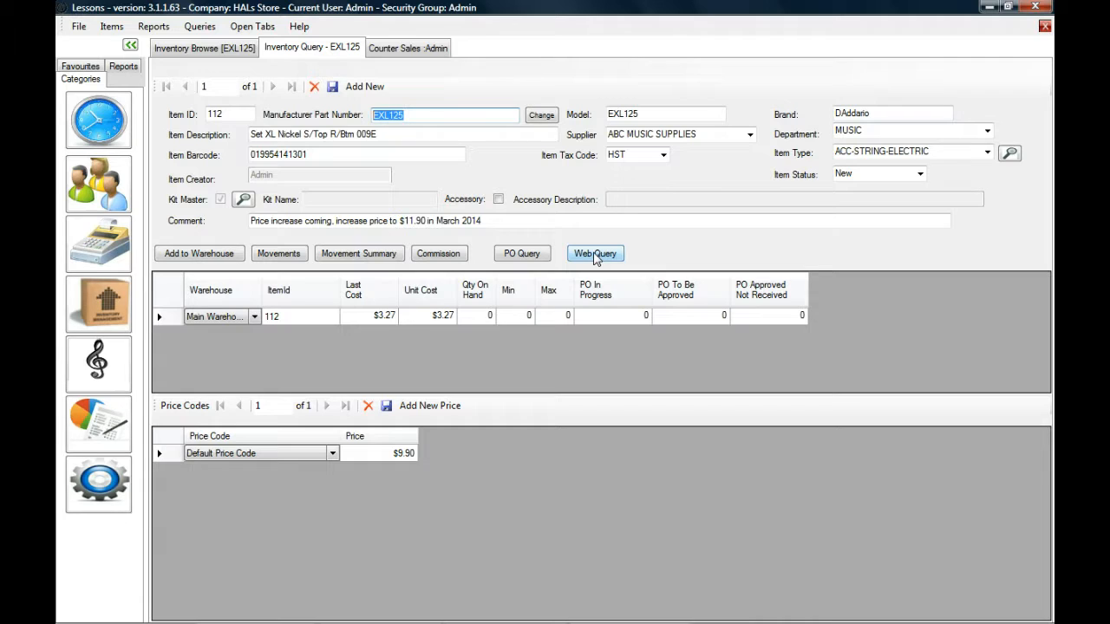
Set the minimum quantity to 2 and the maximum quantity to 3 for the item's Main Warehouse entry.
{"action": "left_click", "coordinate": [300, 316]}
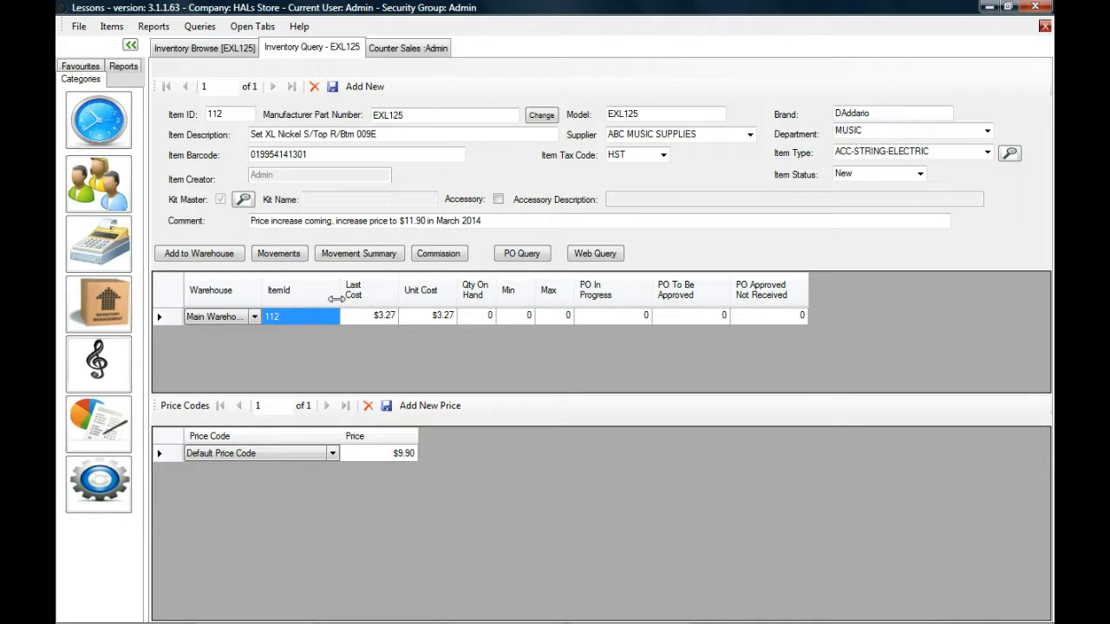
{"action": "right_click", "coordinate": [302, 316]}
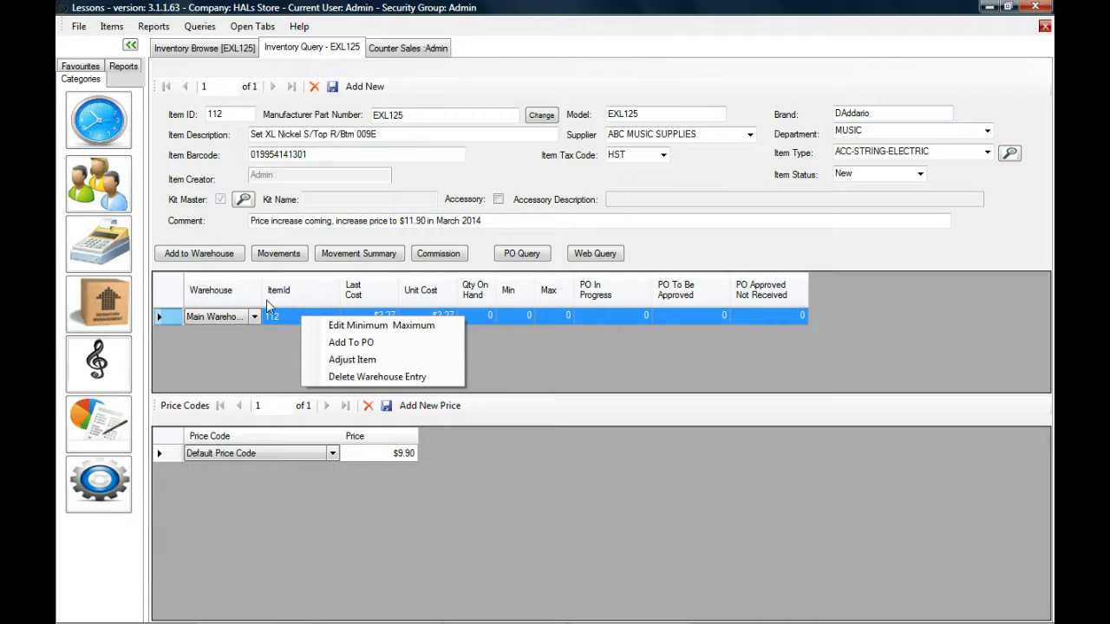
{"action": "left_click", "coordinate": [353, 328]}
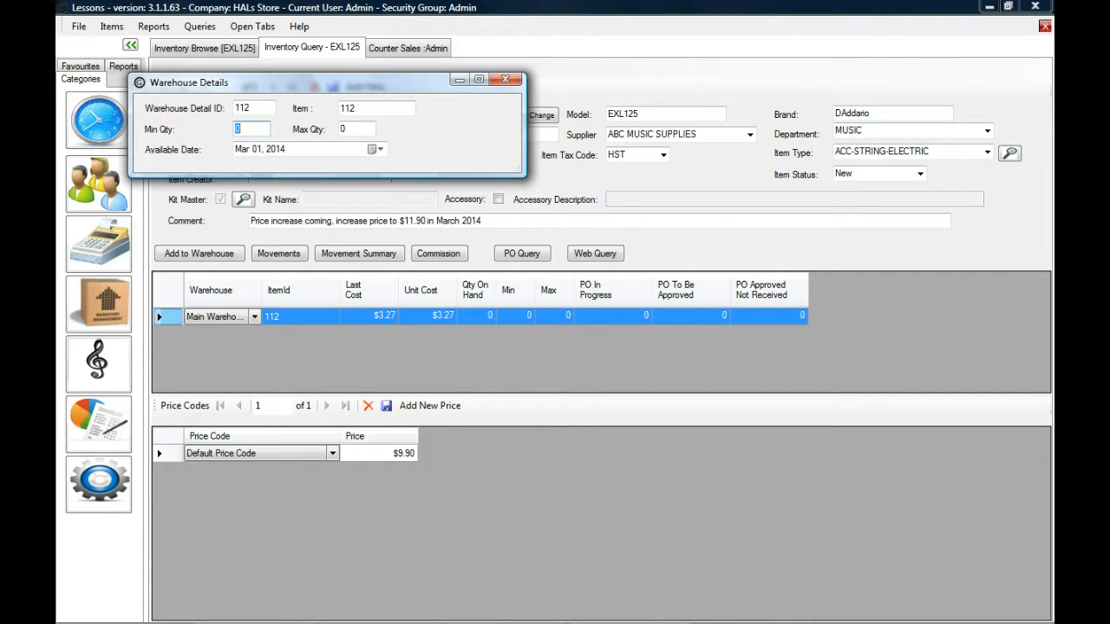
{"action": "key", "text": "Tab"}
{"action": "type", "text": "3"}
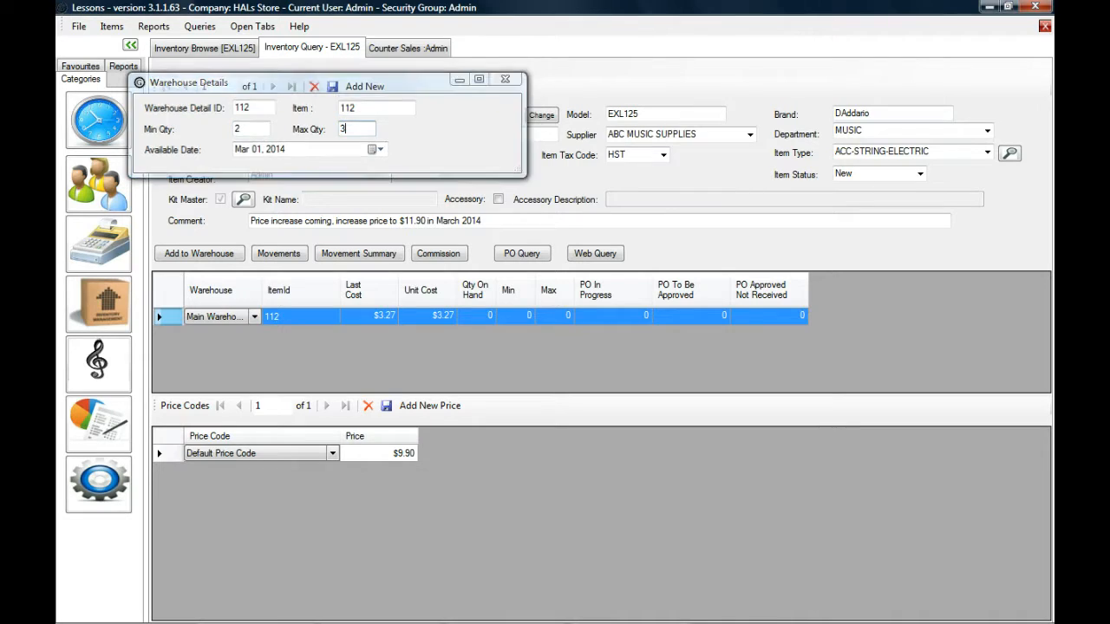
{"action": "key", "text": "Return"}
{"action": "left_click_drag", "start_coordinate": [525, 317], "coordinate": [570, 317]}
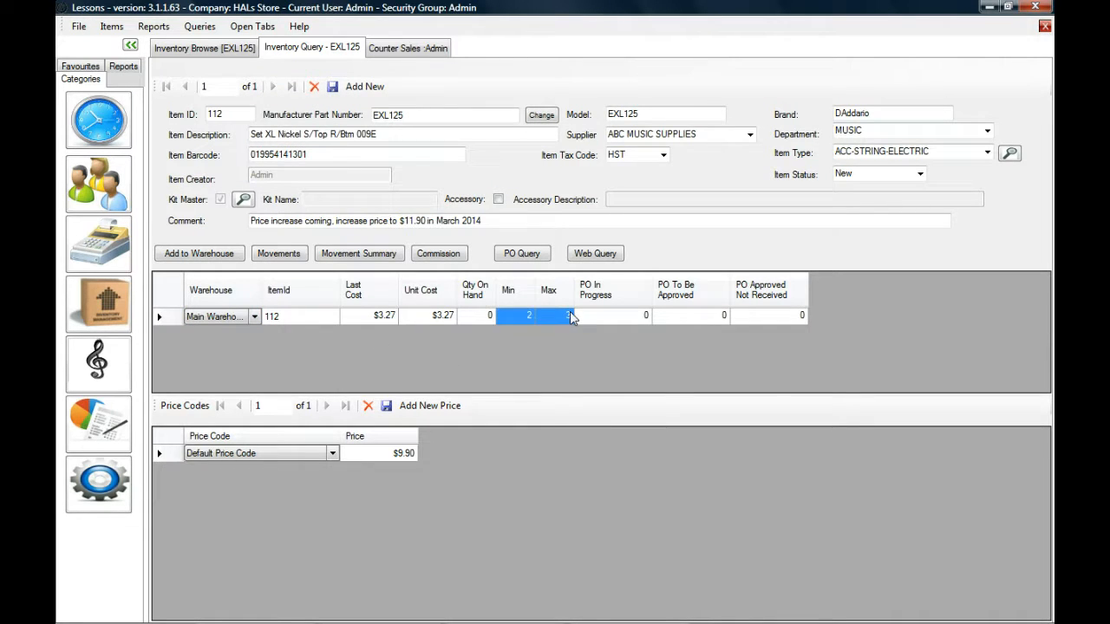
Add the Main Warehouse entry to a new purchase order with a quantity to add of 3.
{"action": "left_click", "coordinate": [477, 316]}
{"action": "right_click", "coordinate": [320, 321]}
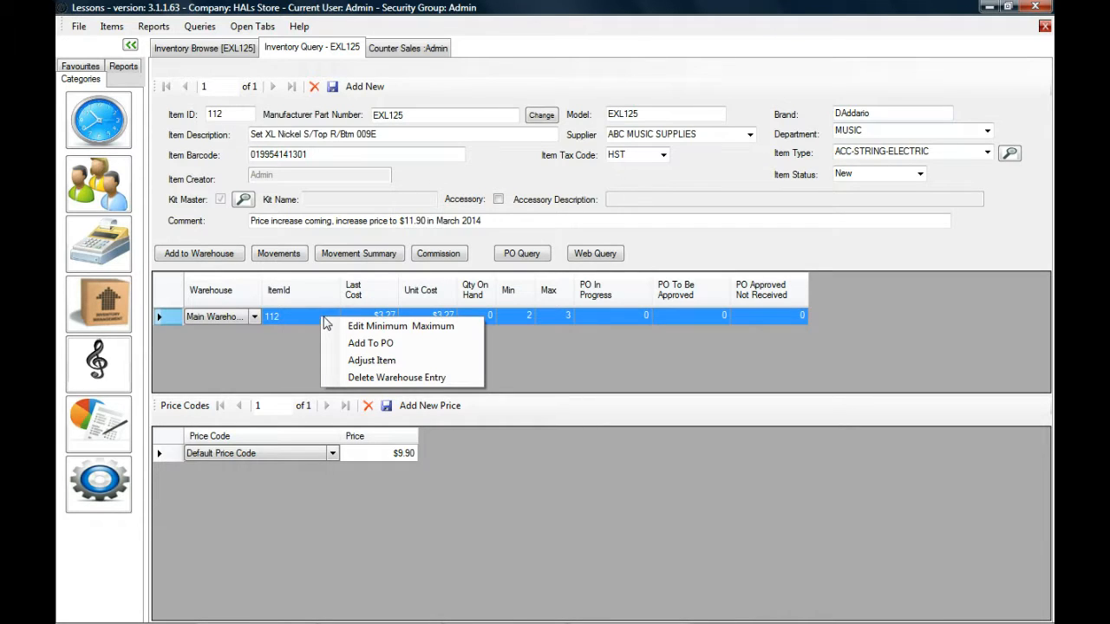
{"action": "left_click", "coordinate": [378, 343]}
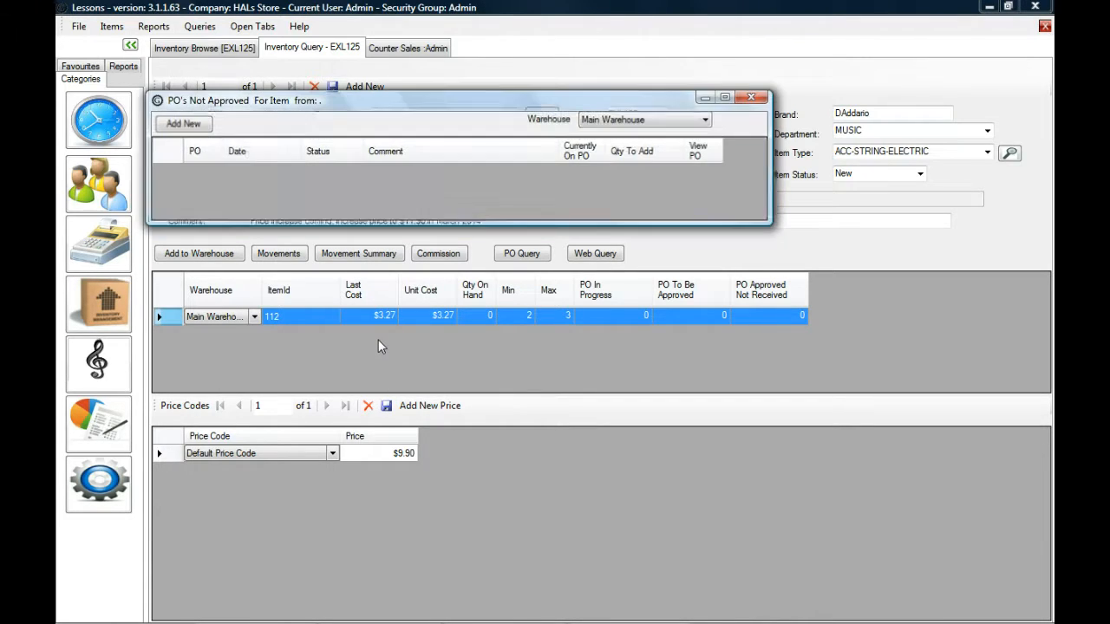
{"action": "left_click", "coordinate": [192, 127]}
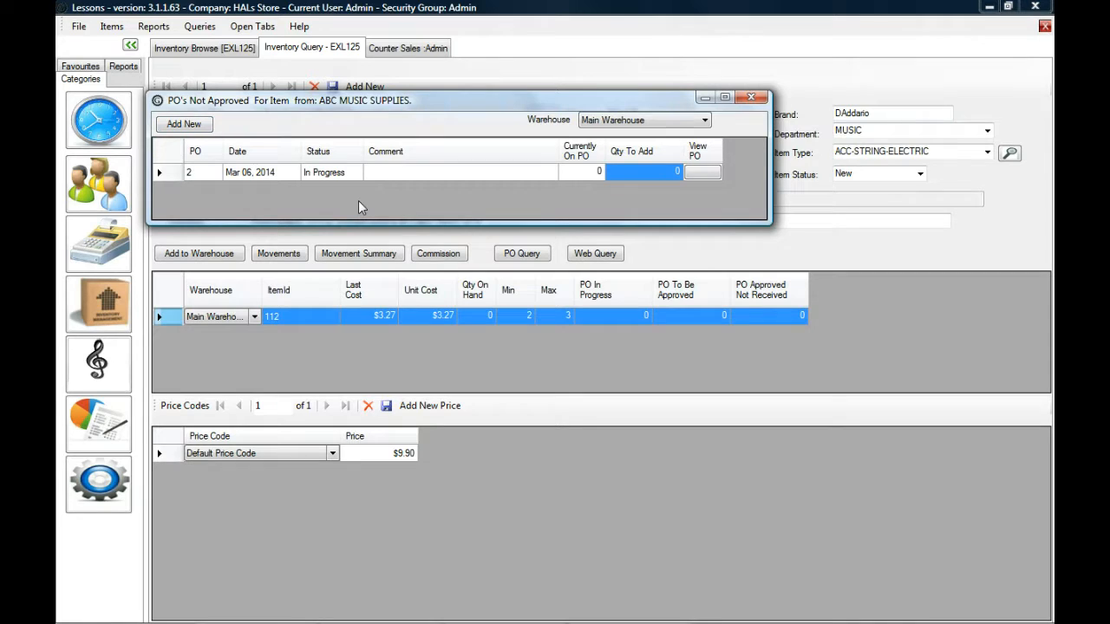
{"action": "type", "text": "3"}
{"action": "key", "text": "Return"}
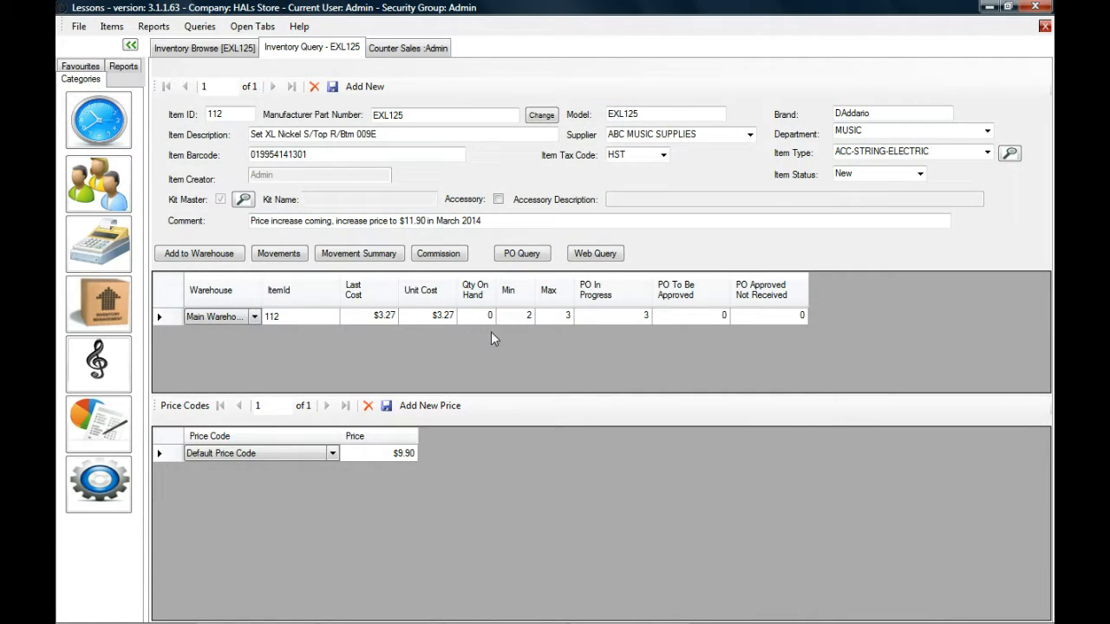
{"action": "left_click", "coordinate": [623, 314]}
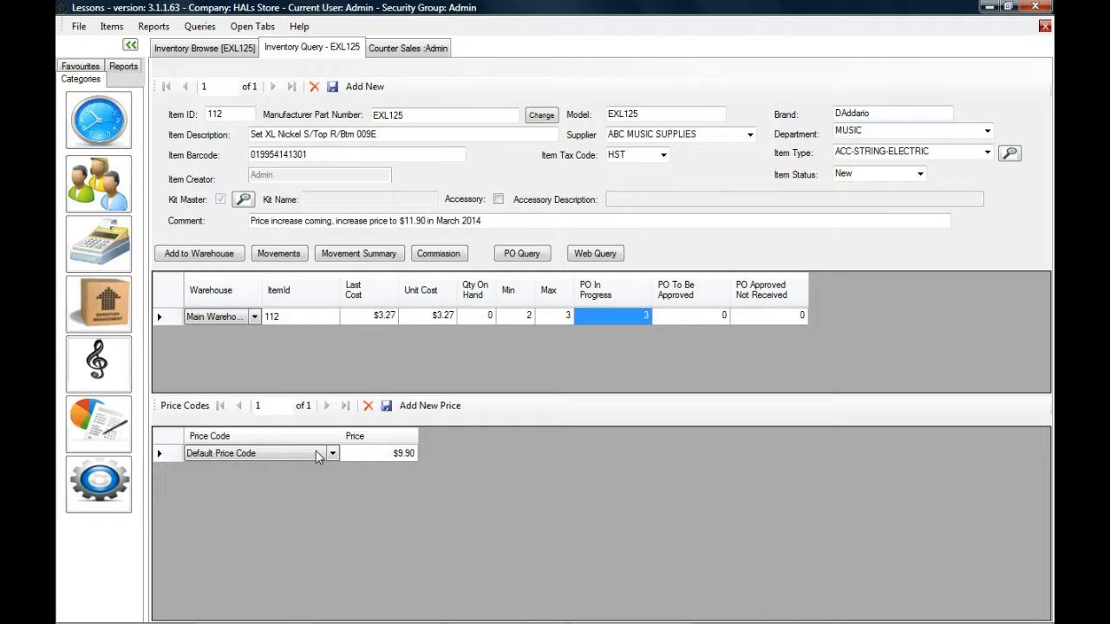
Set the Default Price Code price to $11.90 and save the price.
{"action": "left_click", "coordinate": [393, 452]}
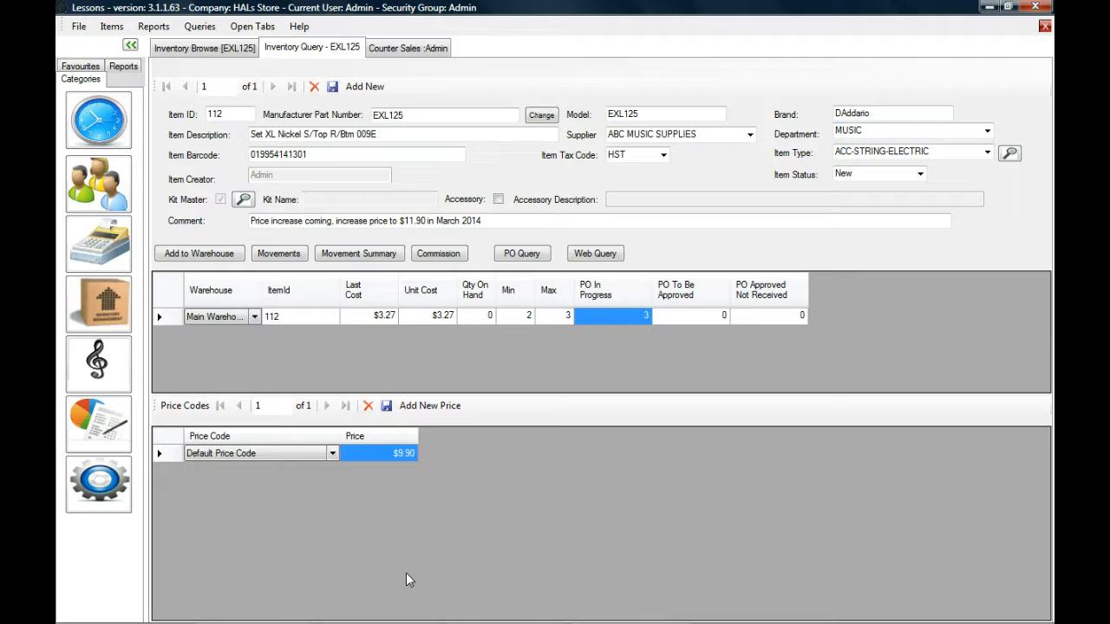
{"action": "type", "text": "11."}
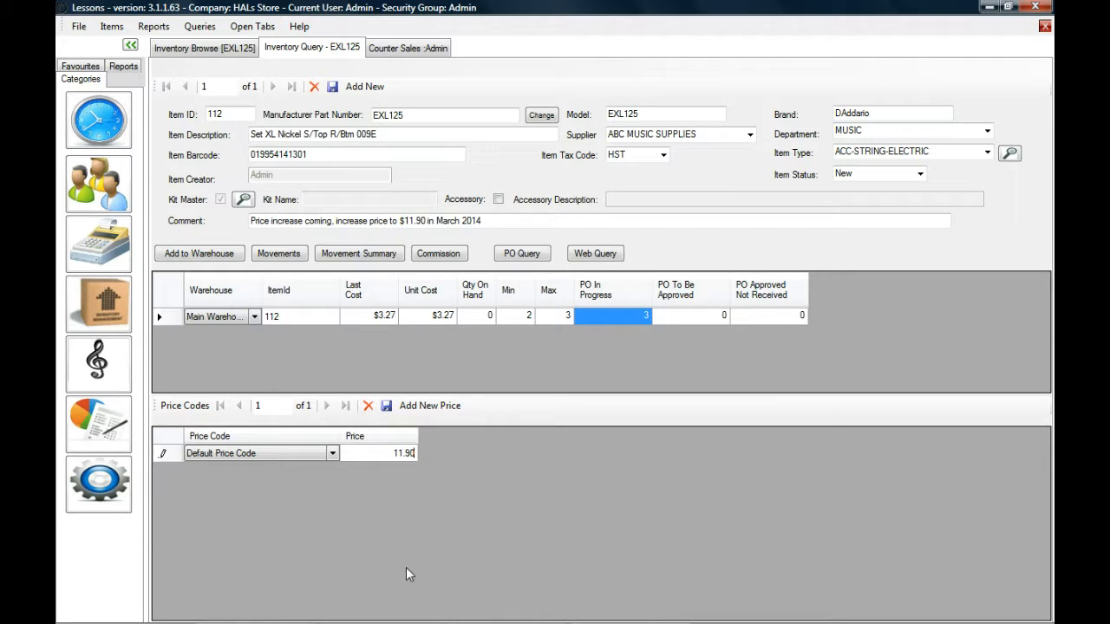
{"action": "left_click", "coordinate": [387, 406]}
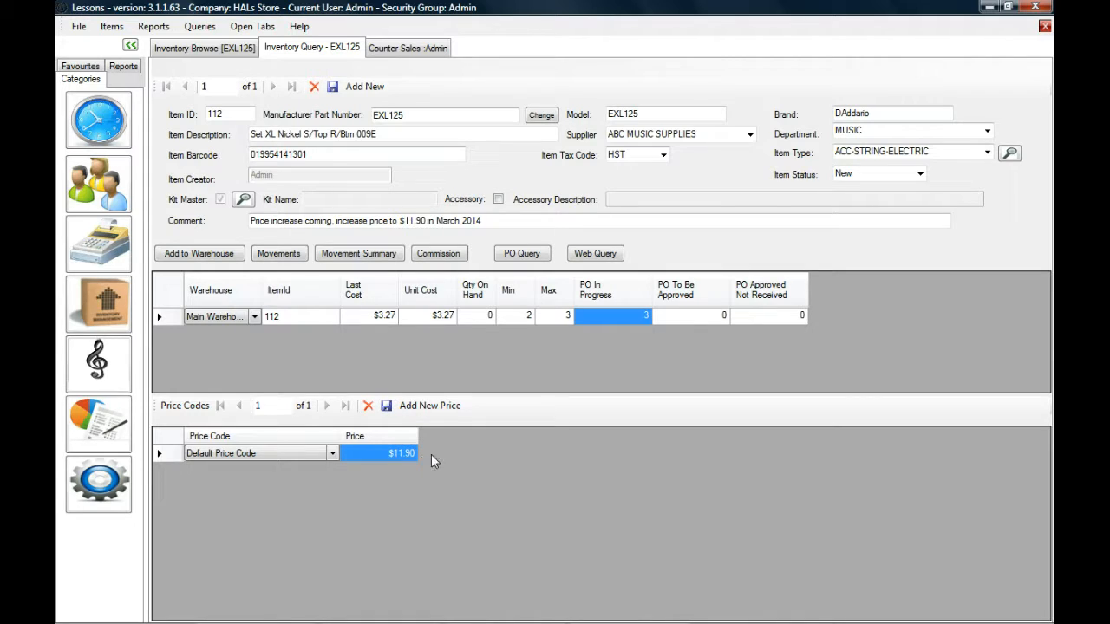
Open the inventory adjustment for the item's Main Warehouse entry, entering the user password for Admin.
{"action": "left_click", "coordinate": [368, 318]}
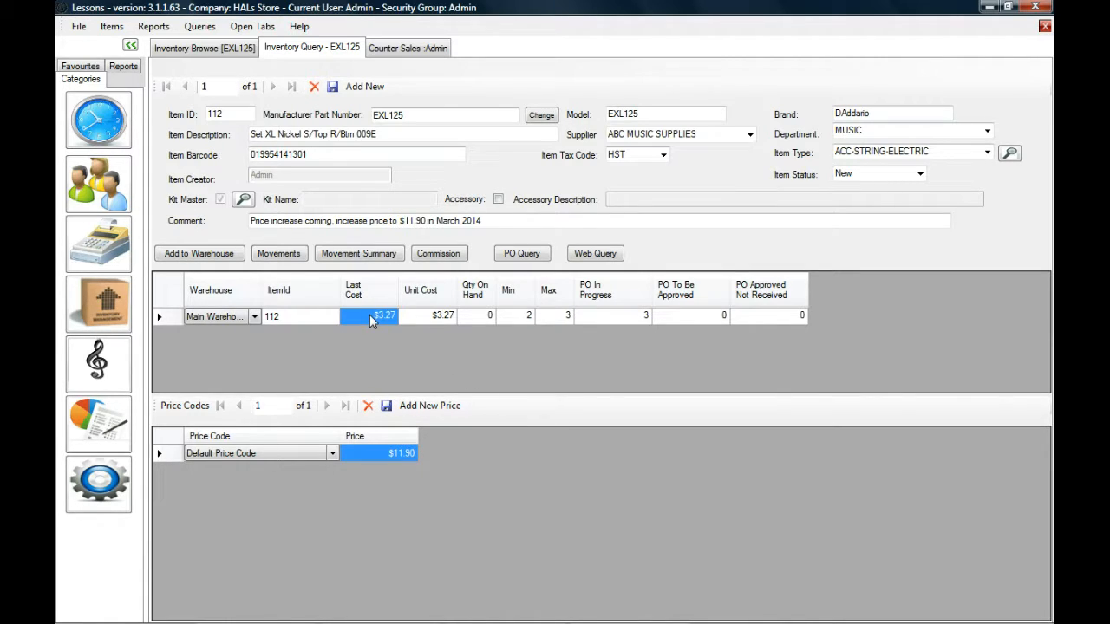
{"action": "right_click", "coordinate": [369, 316]}
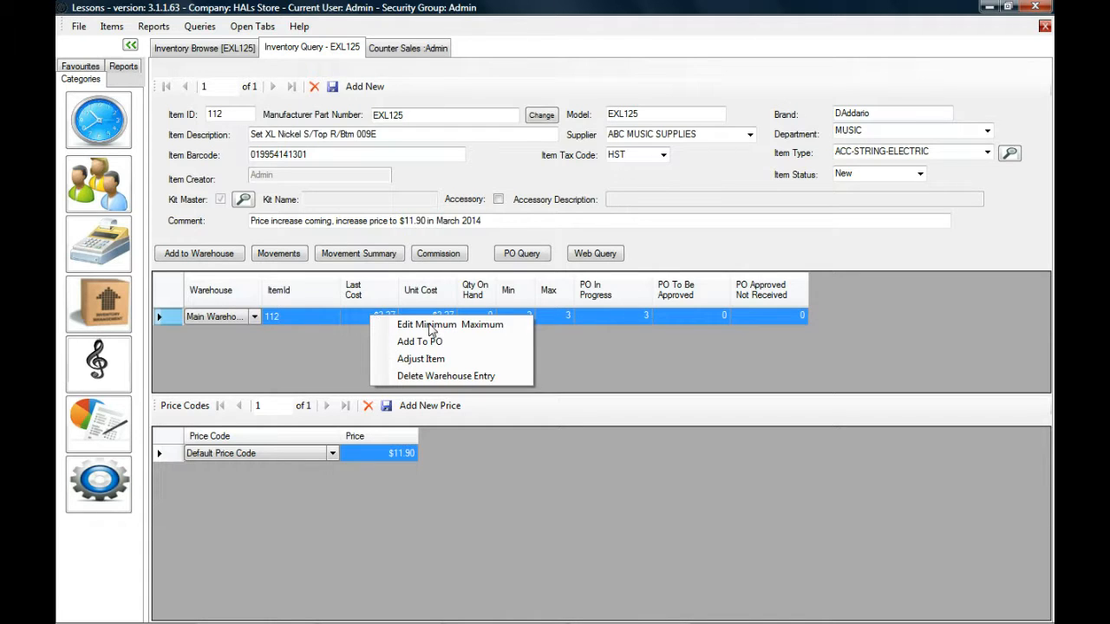
{"action": "left_click", "coordinate": [481, 359]}
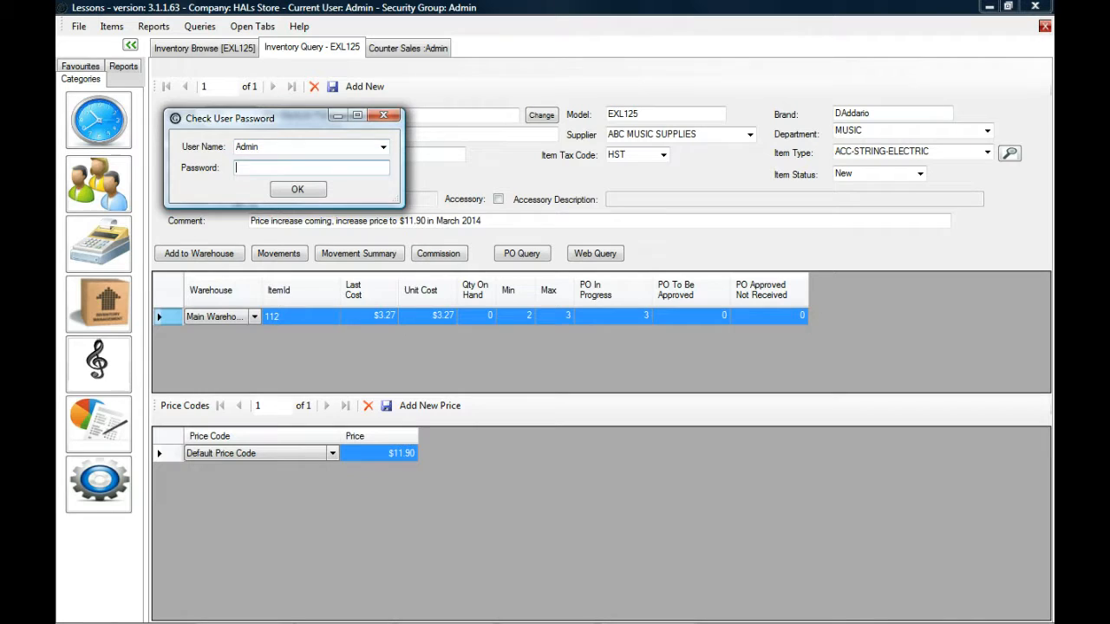
{"action": "type", "text": "in"}
{"action": "key", "text": "Return"}
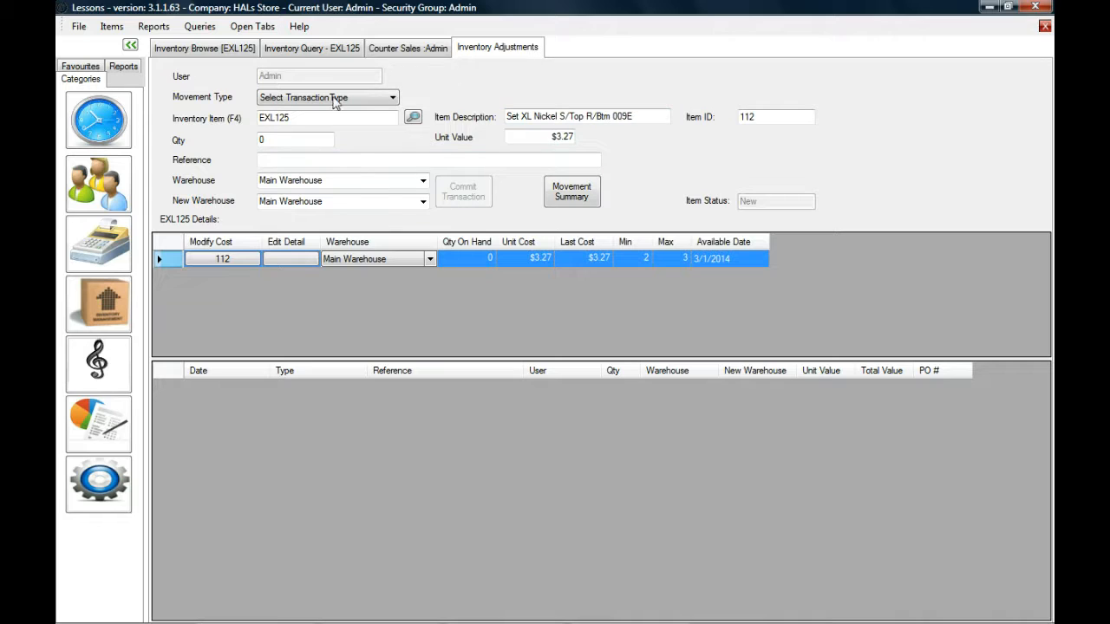
View the cost adjustment form for EXL125 in the Main Warehouse and close it without committing a modification.
{"action": "double_click", "coordinate": [274, 117]}
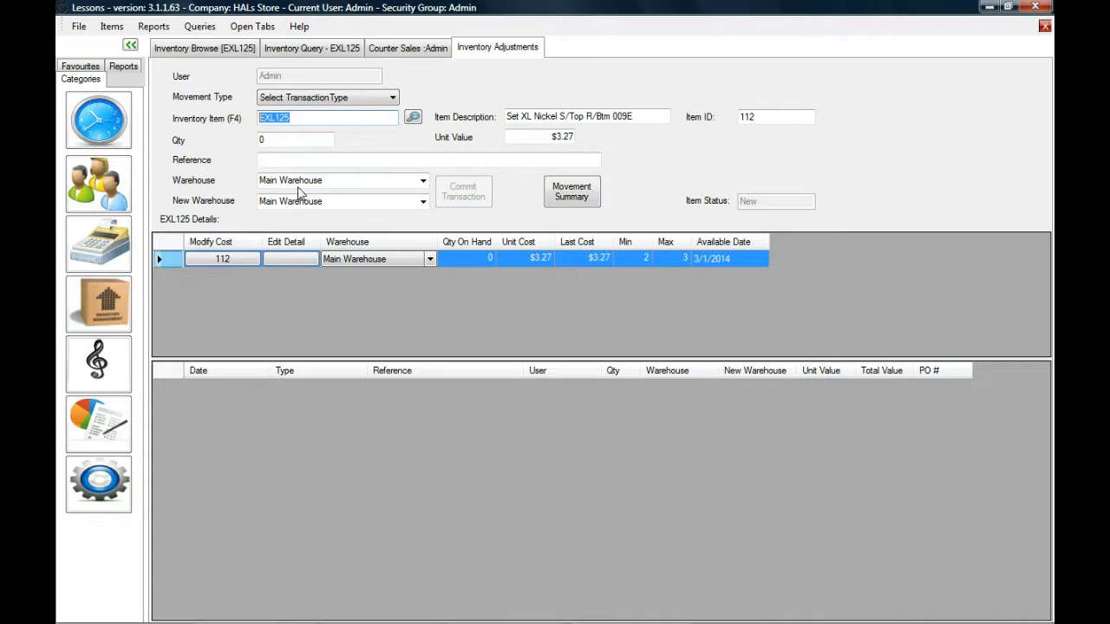
{"action": "left_click", "coordinate": [233, 258]}
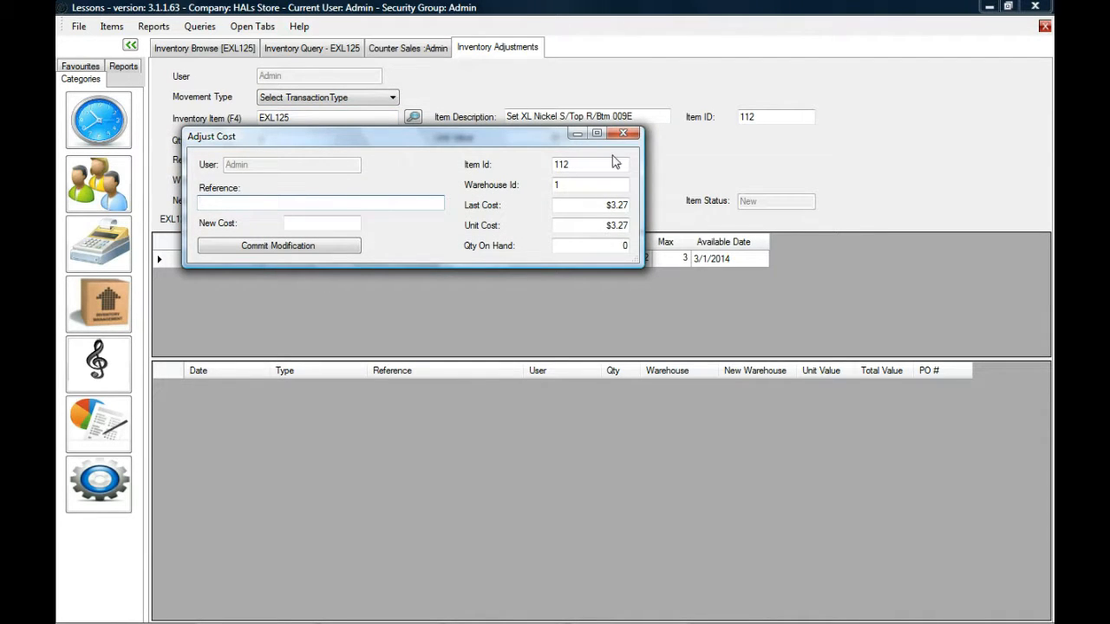
{"action": "left_click", "coordinate": [623, 134]}
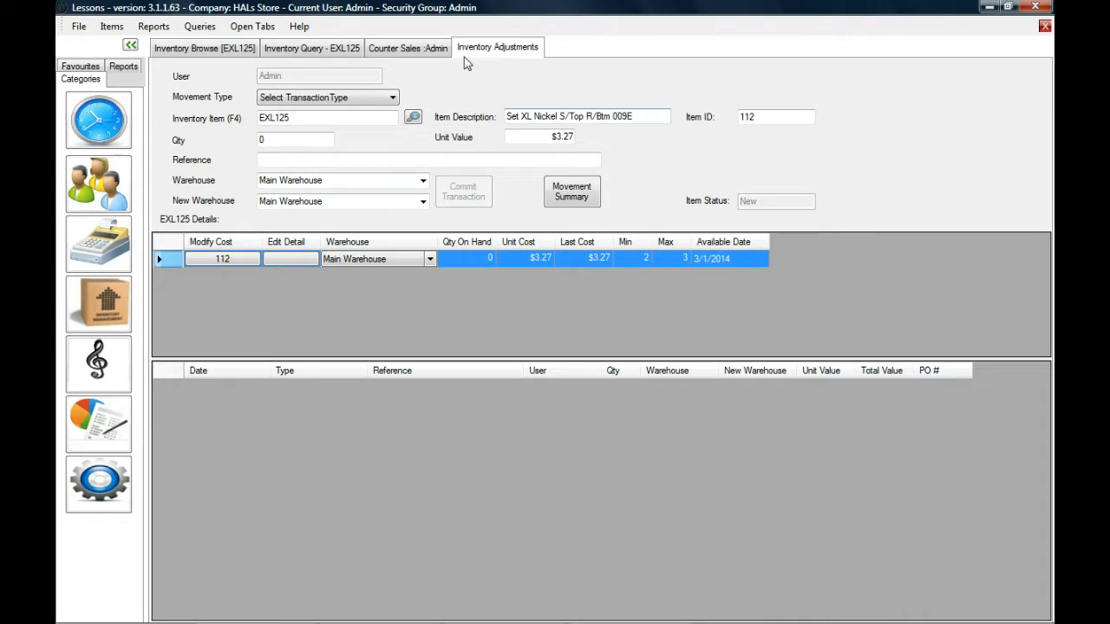
Review EXL125's barcode, item description and manufacturer part number in its inventory query.
{"action": "left_click", "coordinate": [321, 50]}
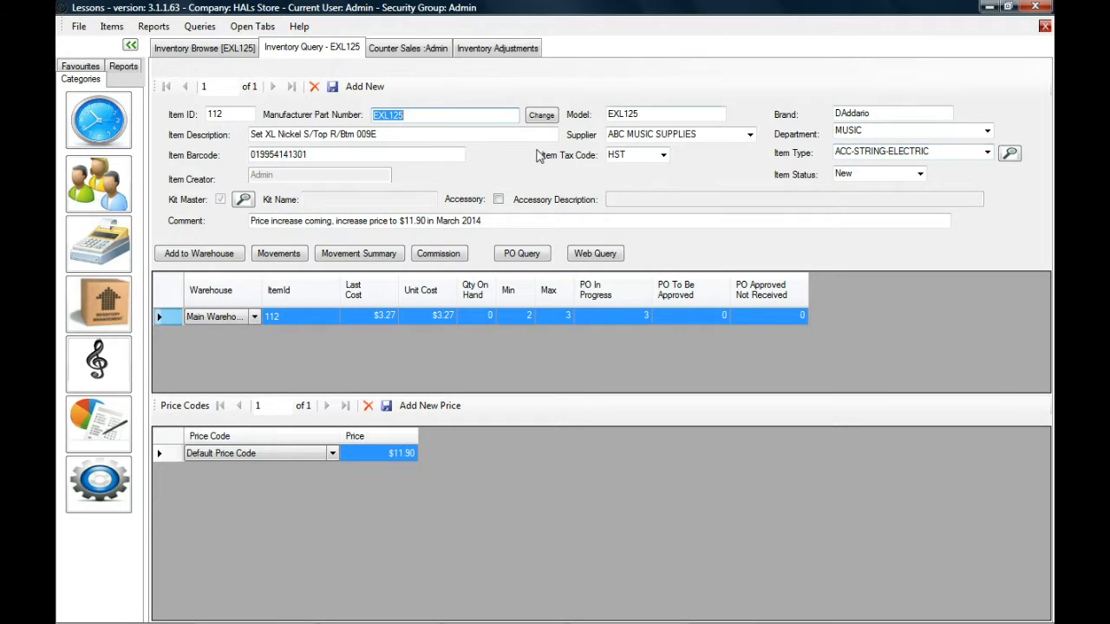
{"action": "key", "text": "Tab"}
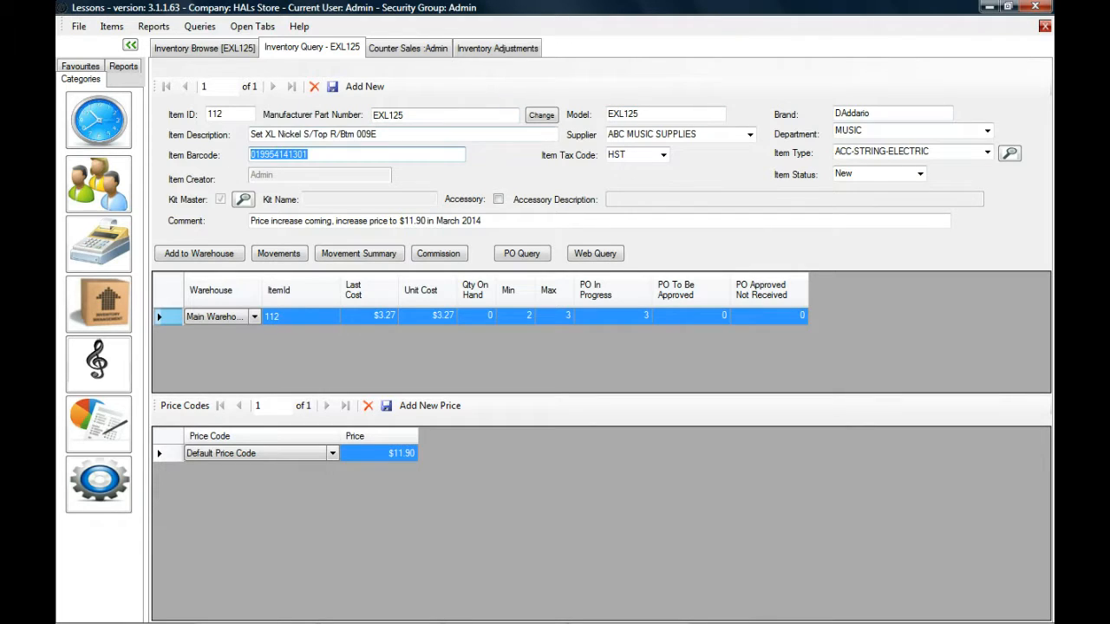
{"action": "left_click_drag", "start_coordinate": [415, 135], "coordinate": [239, 137]}
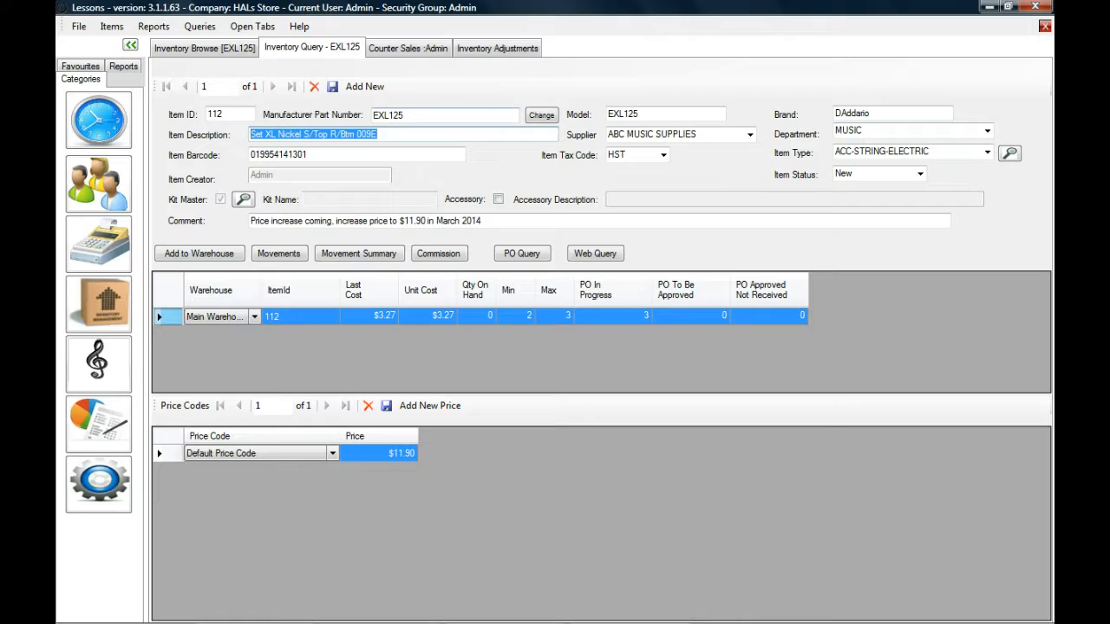
{"action": "double_click", "coordinate": [365, 121]}
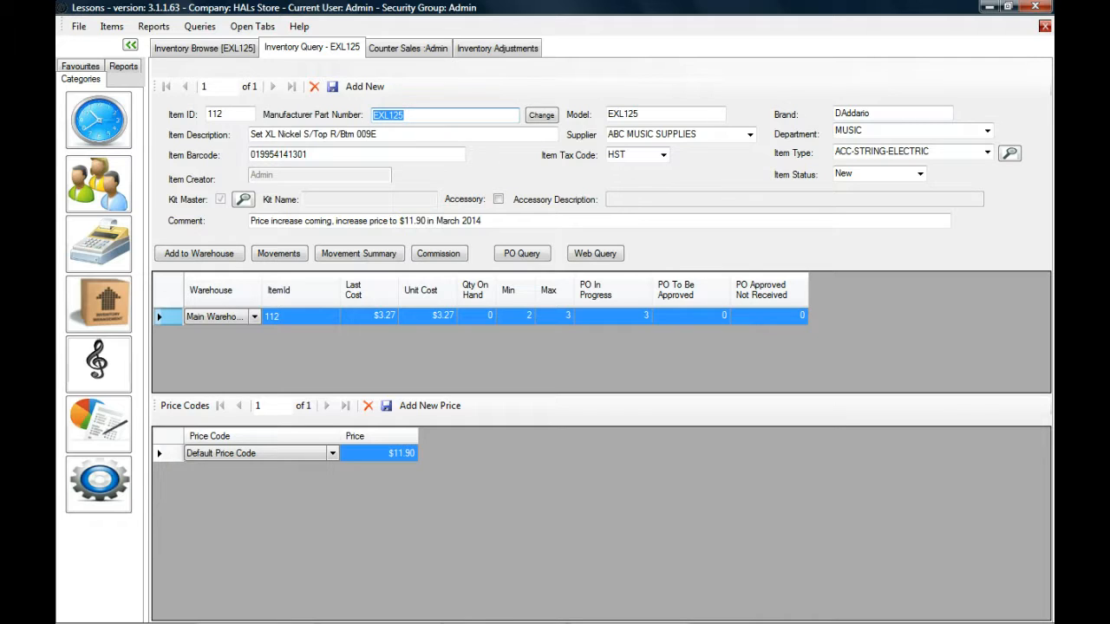
Open the manufacturer part number change for EXL125, entering the user password for Admin.
{"action": "left_click", "coordinate": [546, 118]}
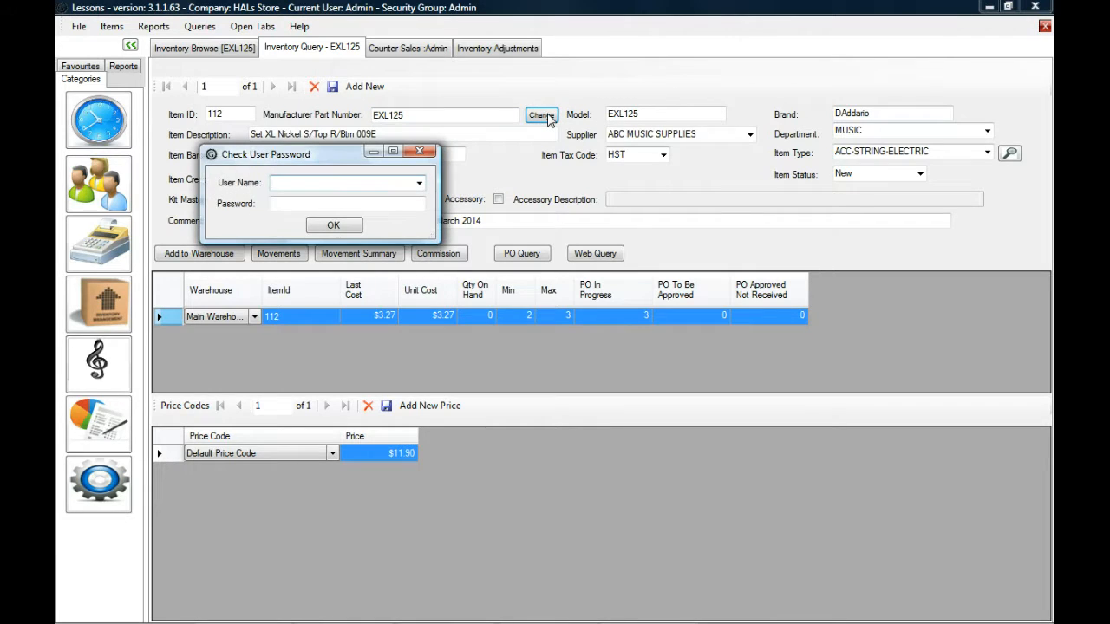
{"action": "type", "text": "Admin"}
{"action": "key", "text": "Return"}
{"action": "key", "text": "Tab"}
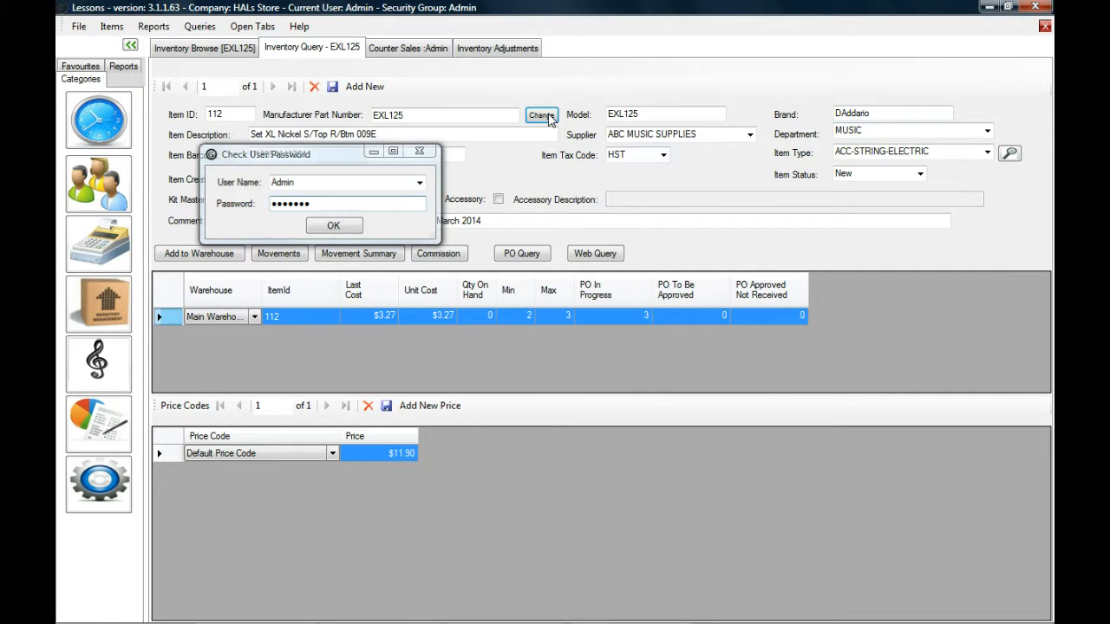
{"action": "key", "text": "Return"}
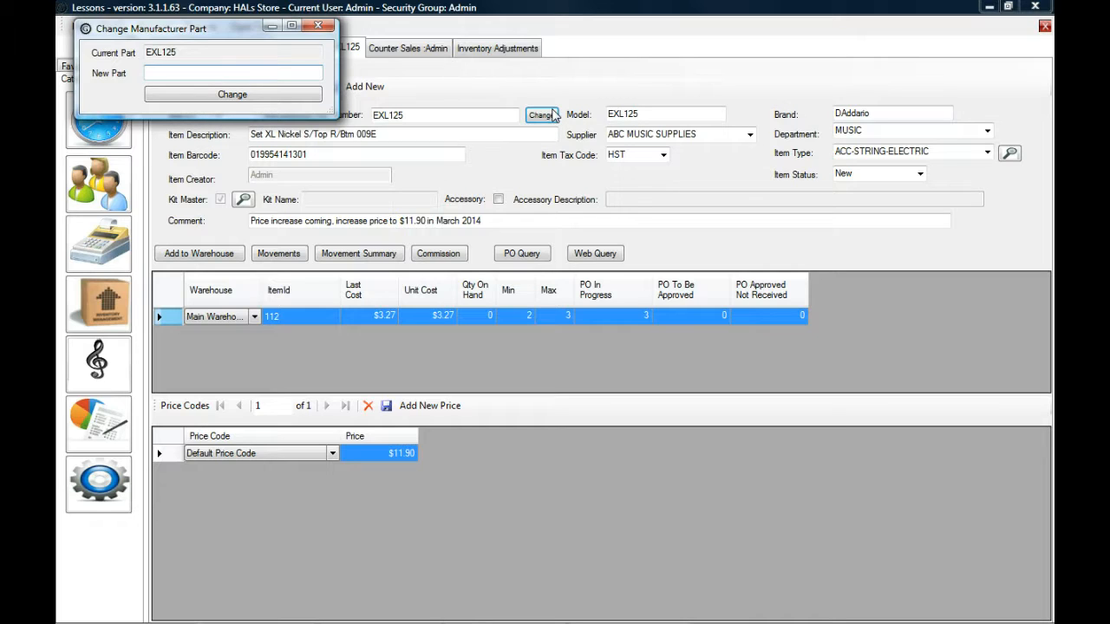
Enter EXL125 as the new manufacturer part and apply the change.
{"action": "type", "text": "EXL125"}
{"action": "key", "text": "BackSpace"}
{"action": "key", "text": "BackSpace"}
{"action": "key", "text": "BackSpace"}
{"action": "left_click", "coordinate": [275, 95]}
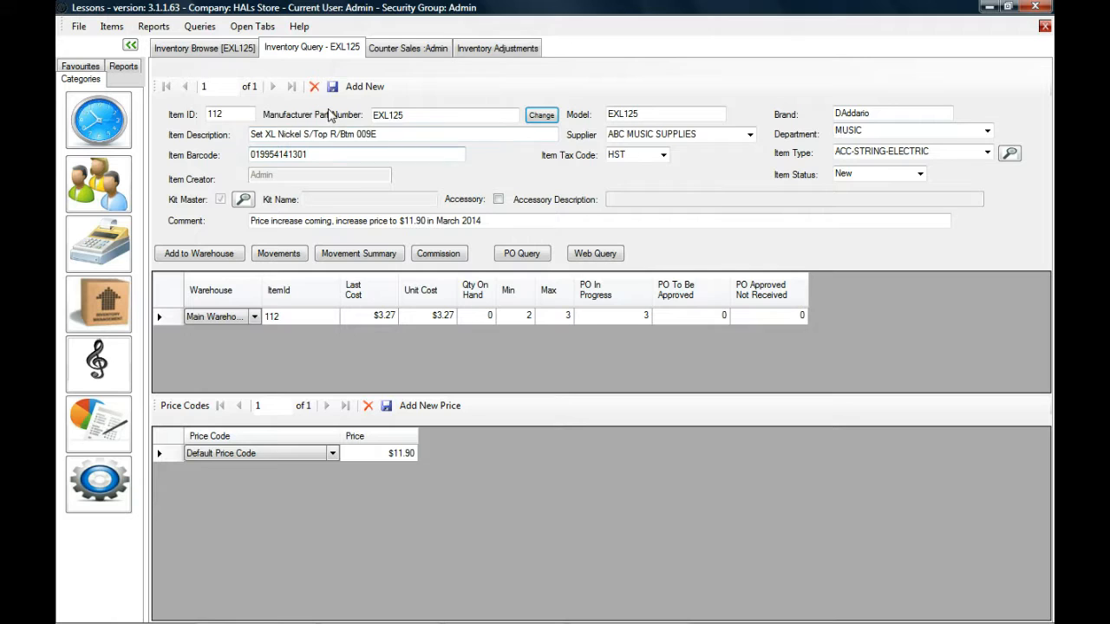
{"action": "left_click", "coordinate": [226, 50]}
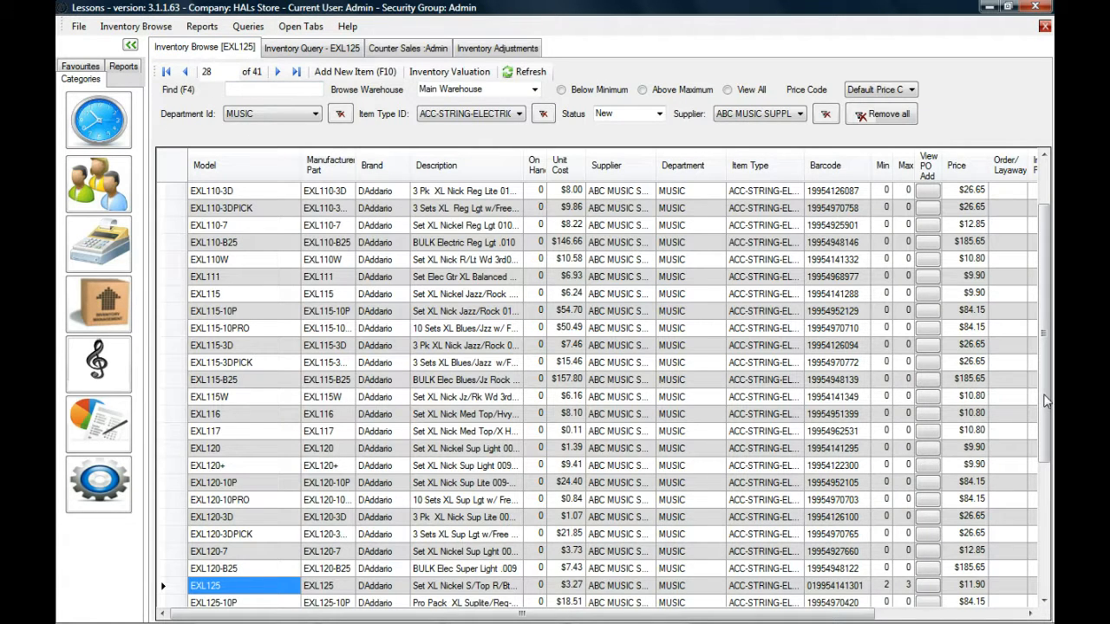
{"action": "scroll", "coordinate": [802, 469], "scroll_direction": "down", "scroll_amount": 5}
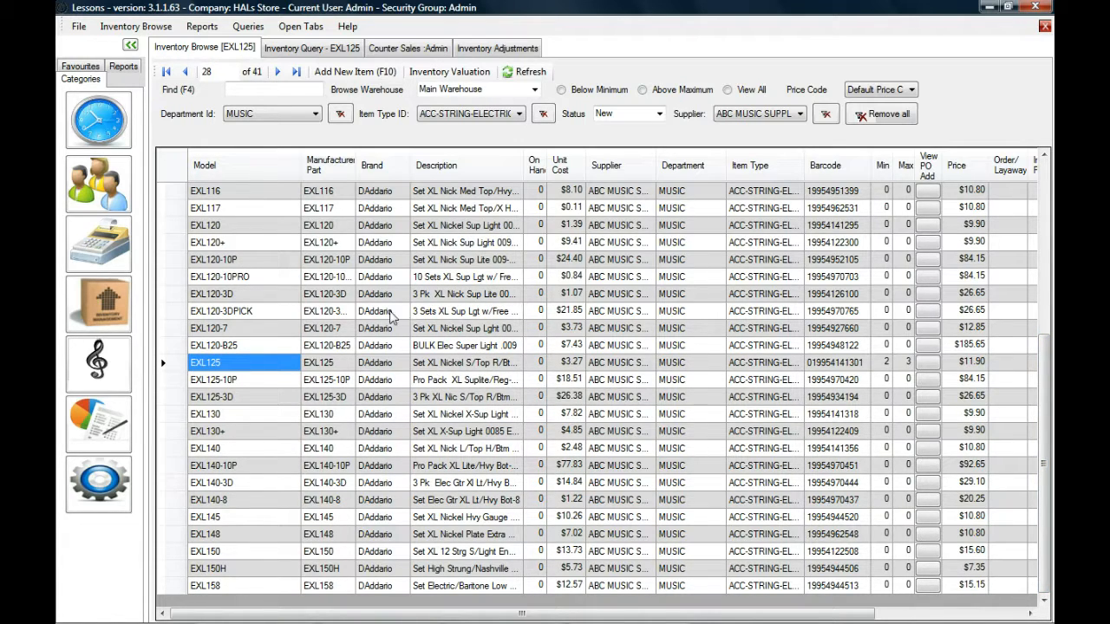
{"action": "left_click", "coordinate": [321, 246]}
{"action": "key", "text": "Page_Up"}
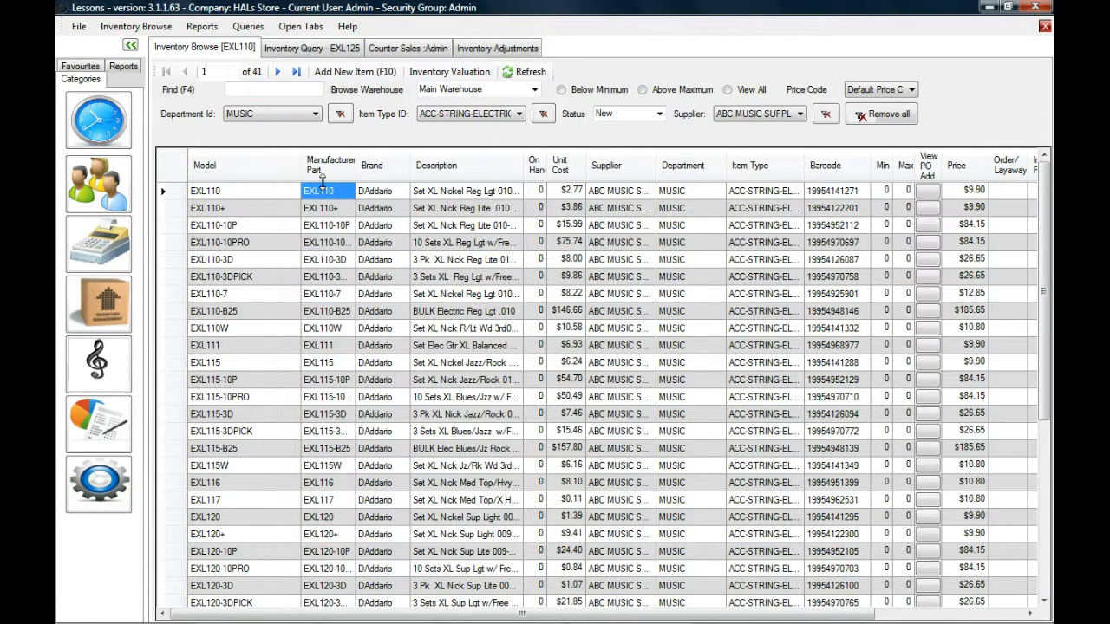
{"action": "left_click", "coordinate": [813, 195]}
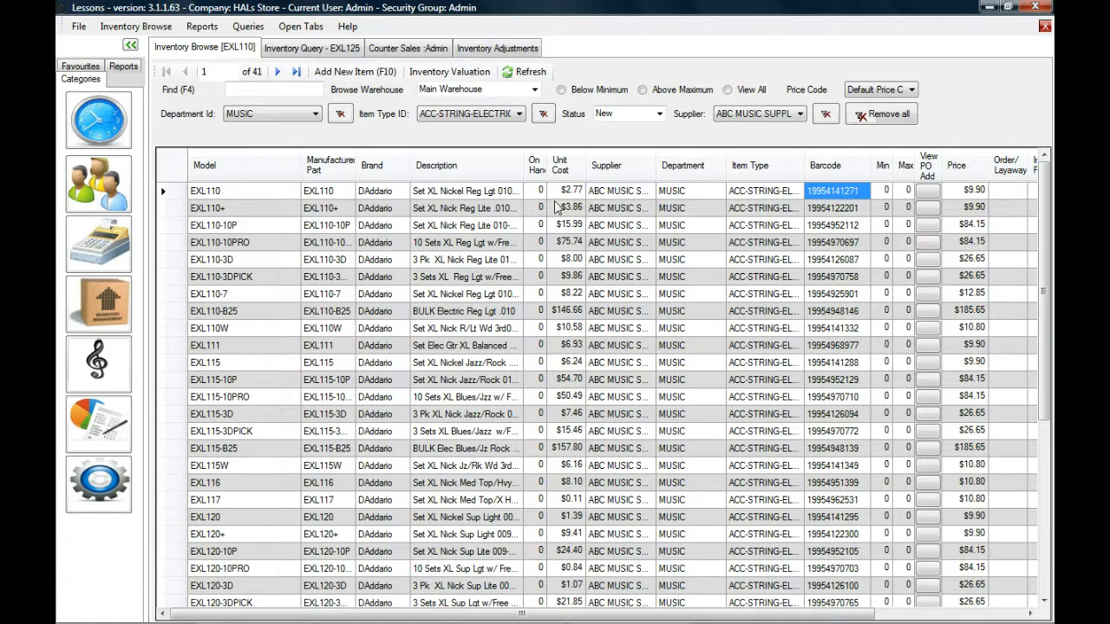
{"action": "right_click", "coordinate": [424, 196]}
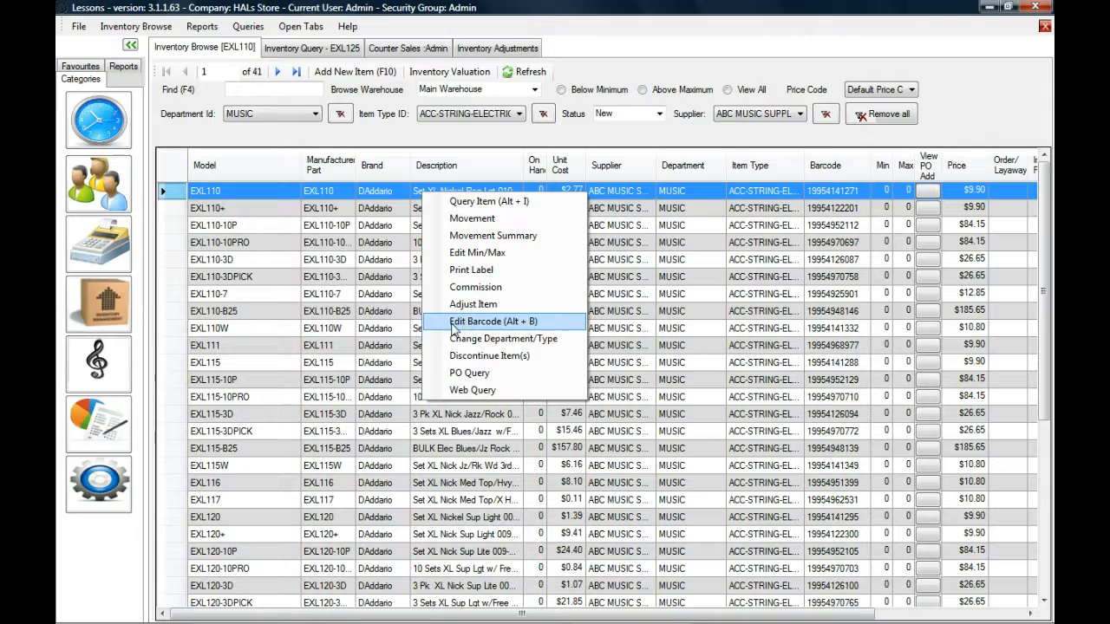
{"action": "left_click", "coordinate": [499, 330]}
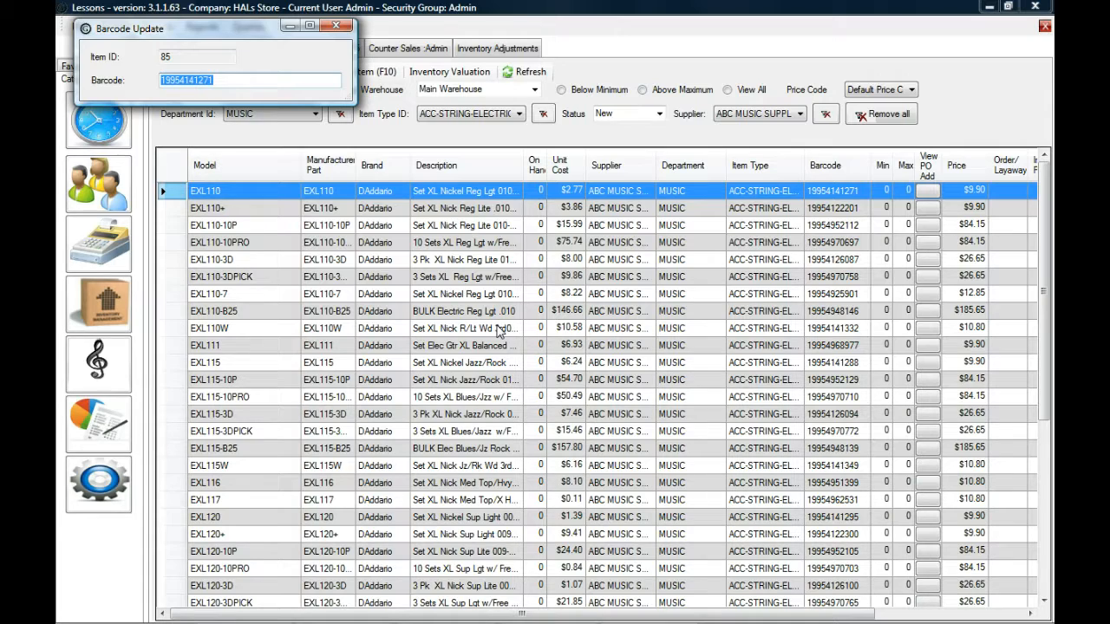
{"action": "type", "text": "01995414127"}
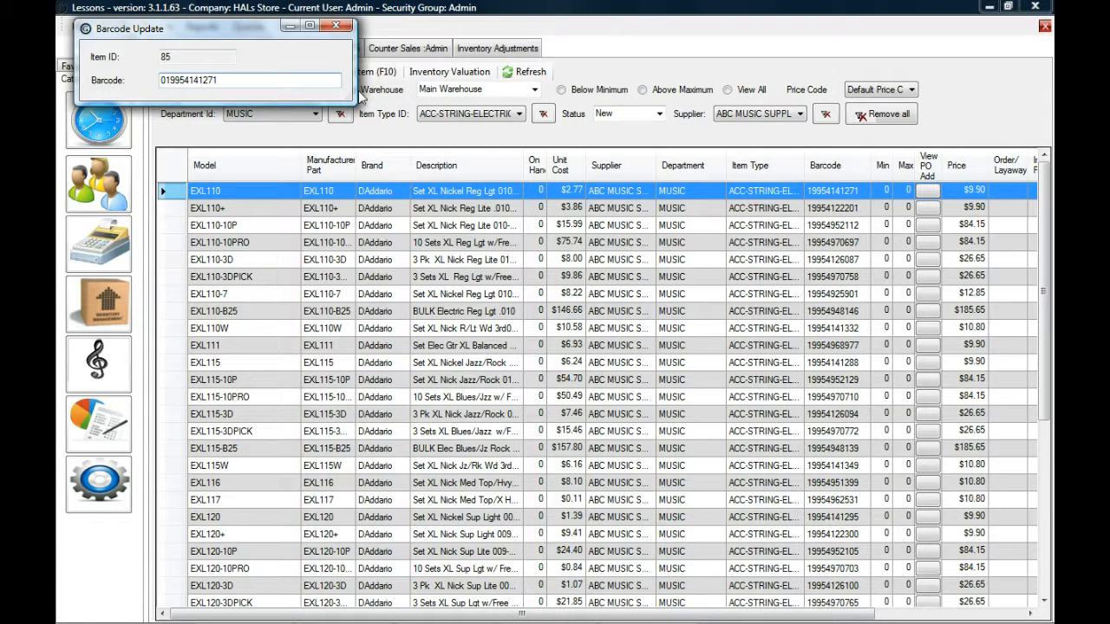
{"action": "left_click", "coordinate": [338, 26]}
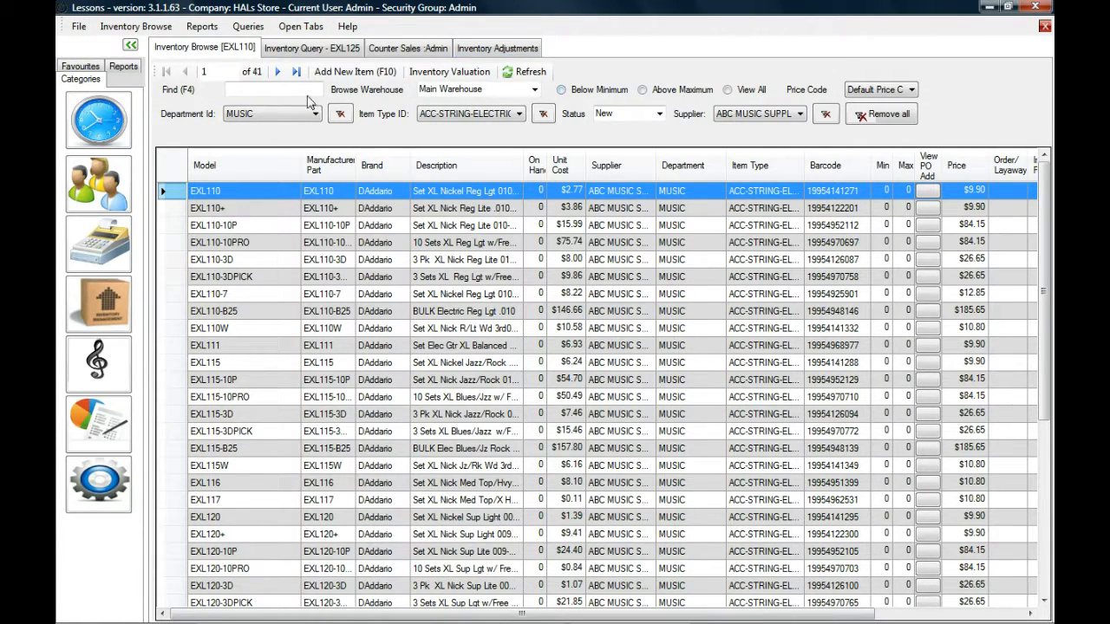
{"action": "key", "text": "Return"}
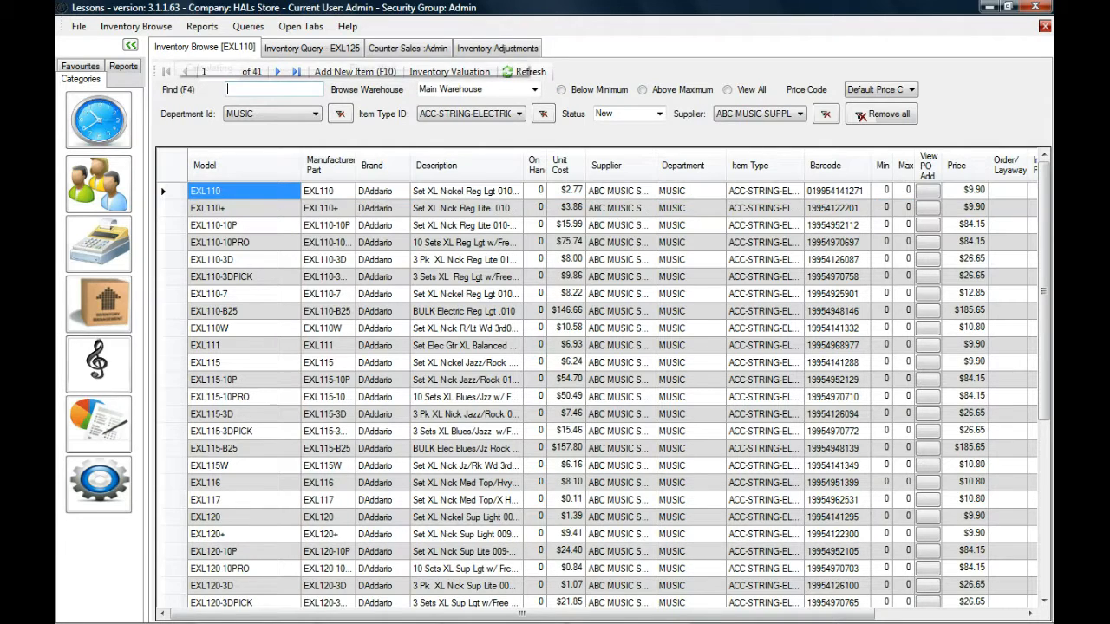
{"action": "left_click", "coordinate": [816, 196]}
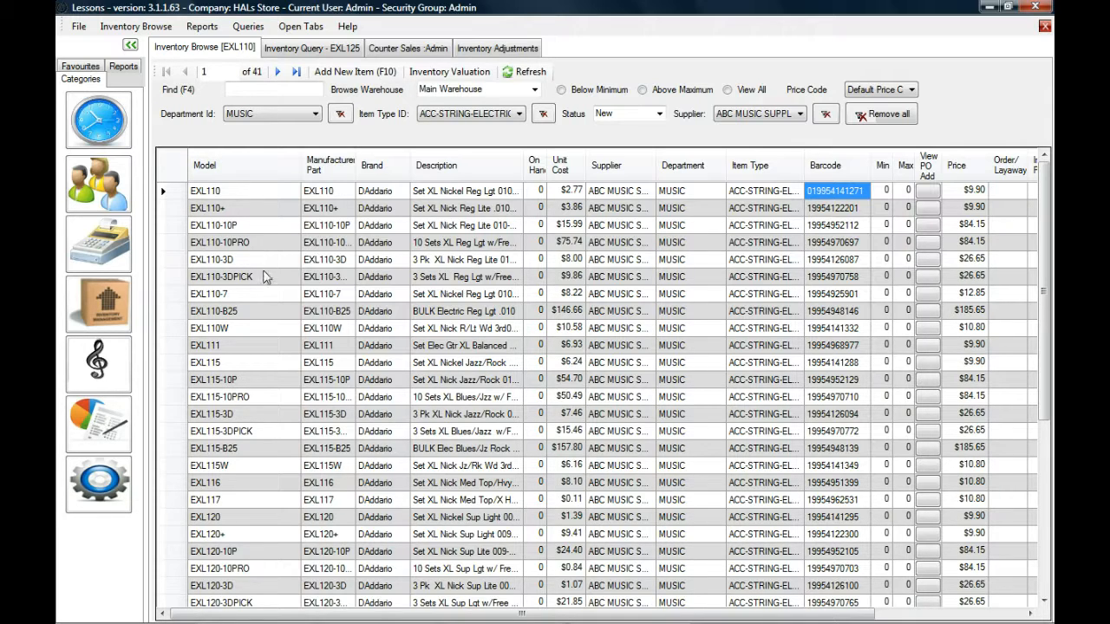
{"action": "left_click", "coordinate": [335, 323]}
{"action": "key", "text": "Page_Down"}
{"action": "key", "text": "Page_Down"}
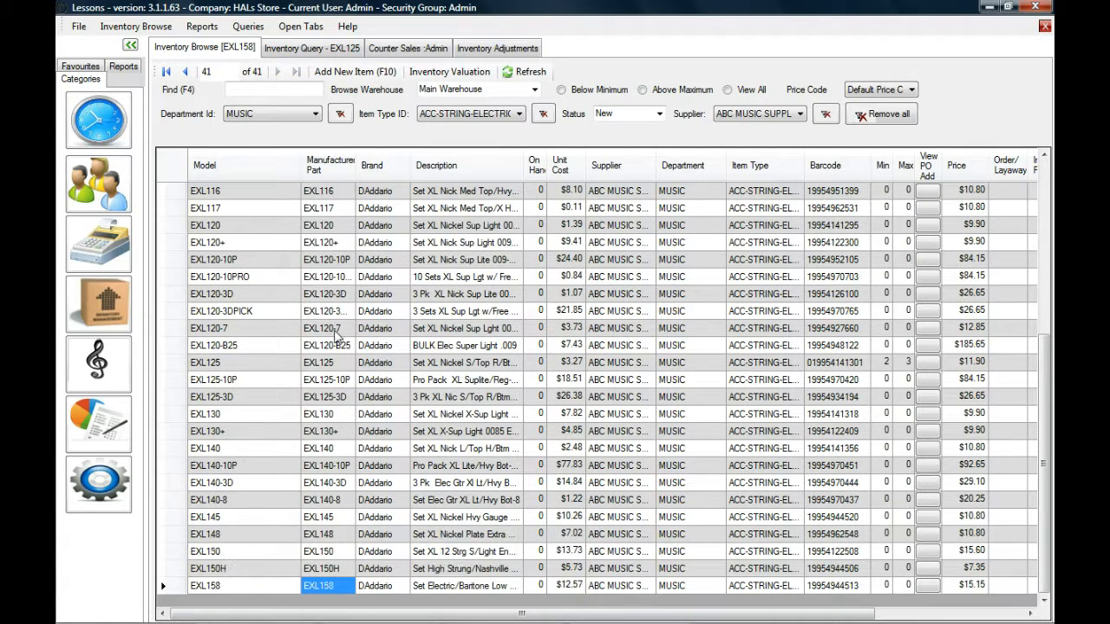
{"action": "left_click", "coordinate": [322, 518]}
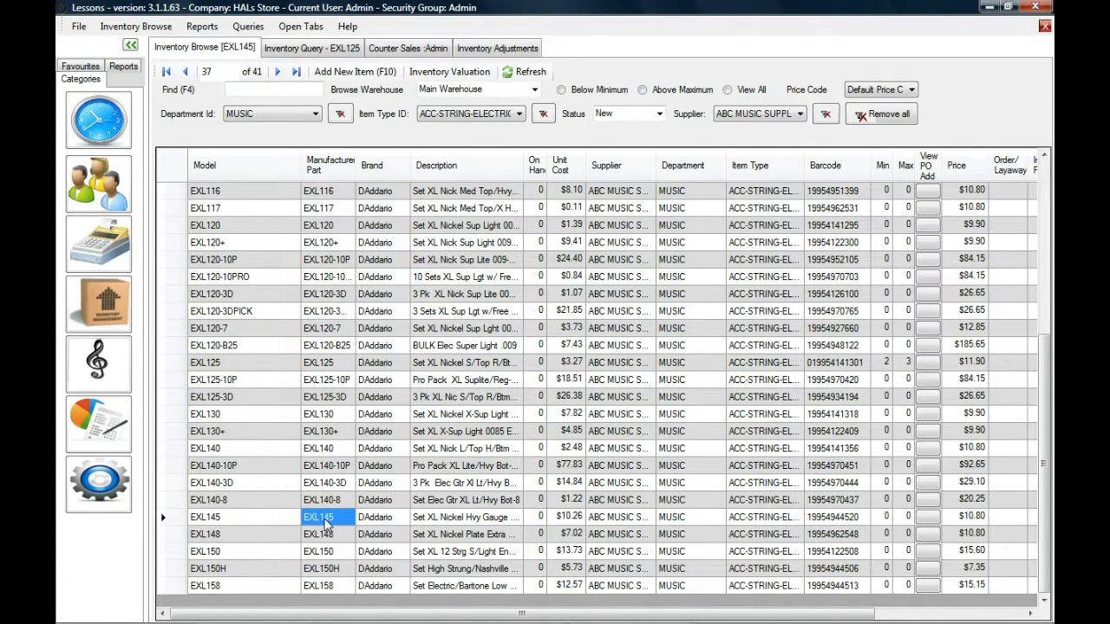
{"action": "key", "text": "ctrl+b"}
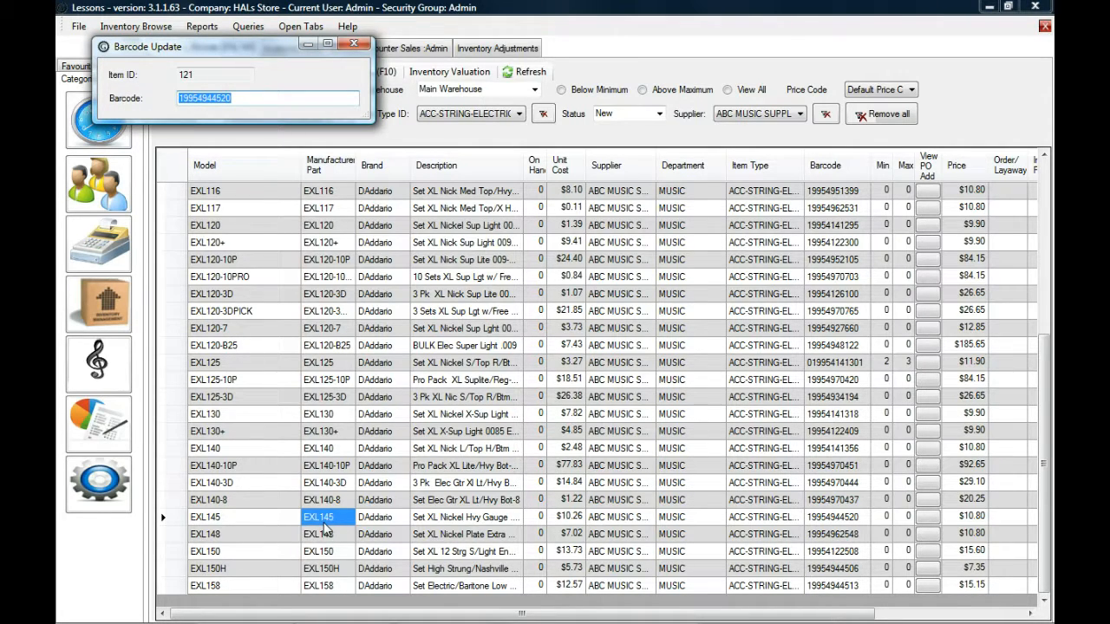
{"action": "type", "text": "019954944520"}
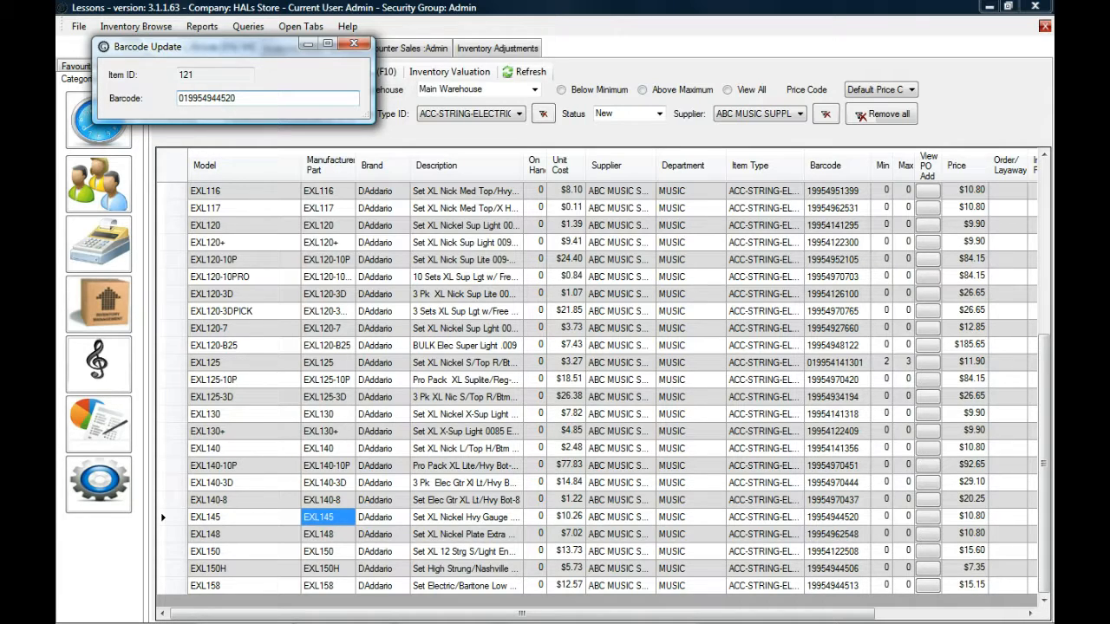
{"action": "left_click", "coordinate": [356, 45]}
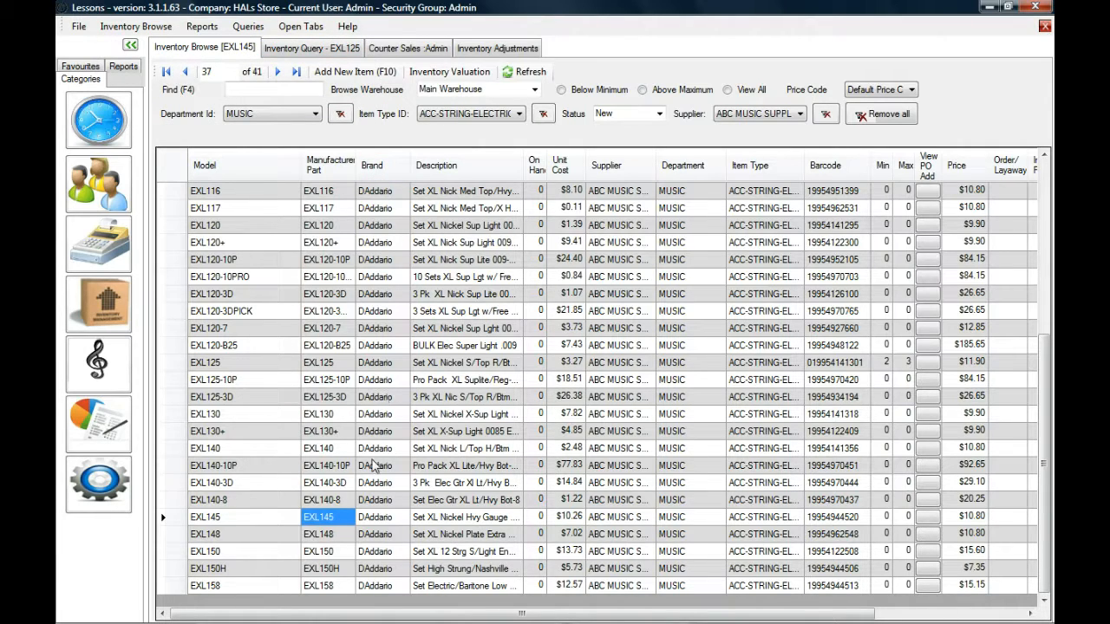
Open the inventory query for item EXL148 and start adding a new item from it.
{"action": "left_click", "coordinate": [343, 537]}
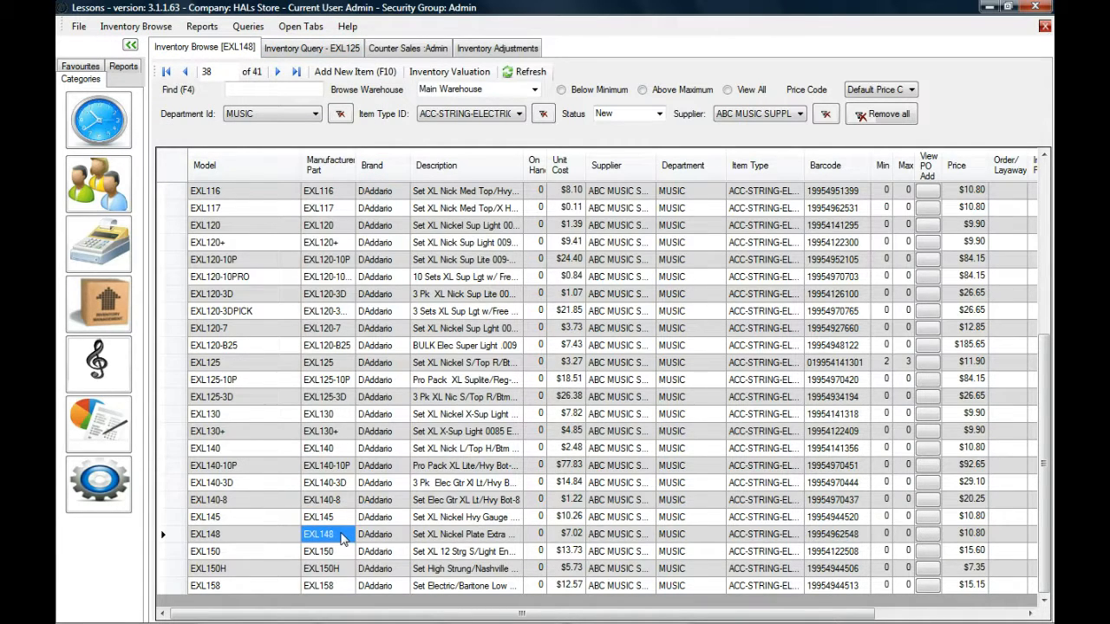
{"action": "double_click", "coordinate": [342, 537]}
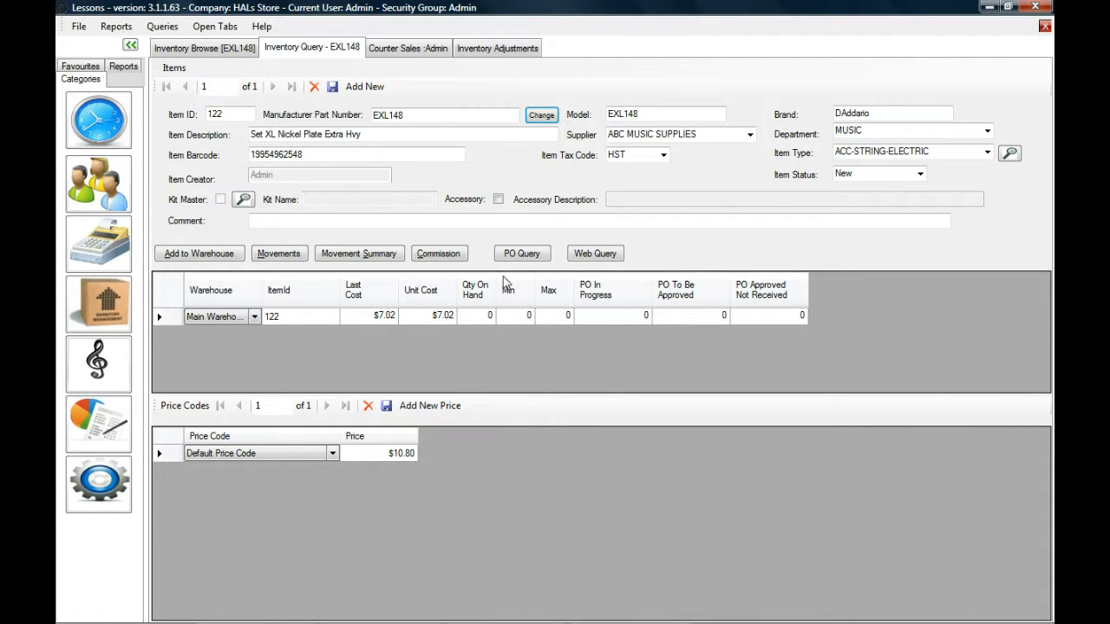
{"action": "left_click", "coordinate": [369, 87]}
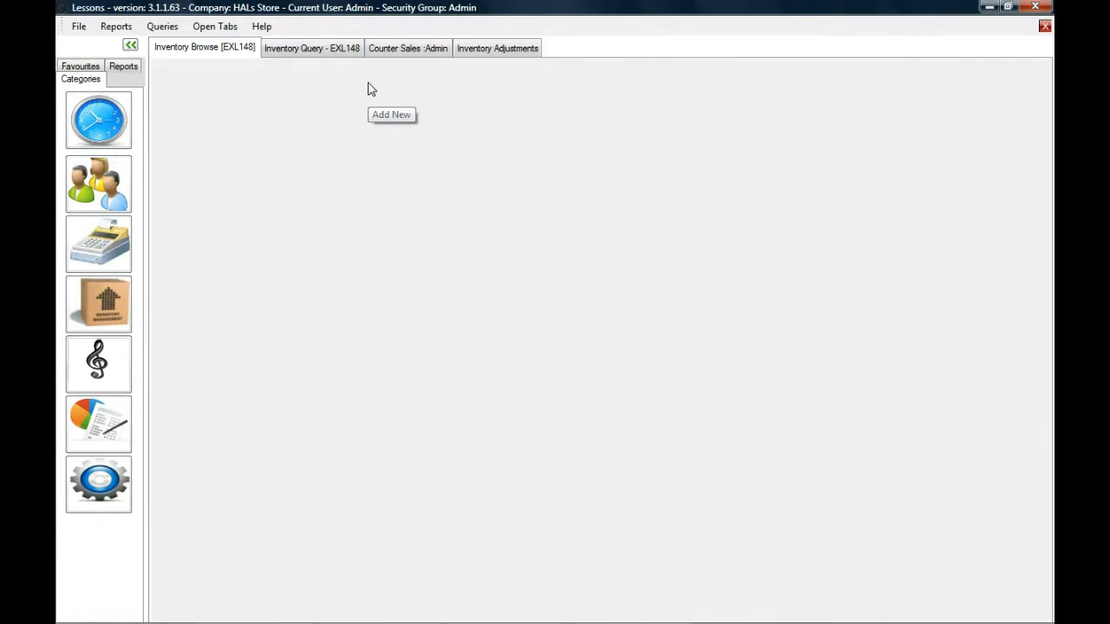